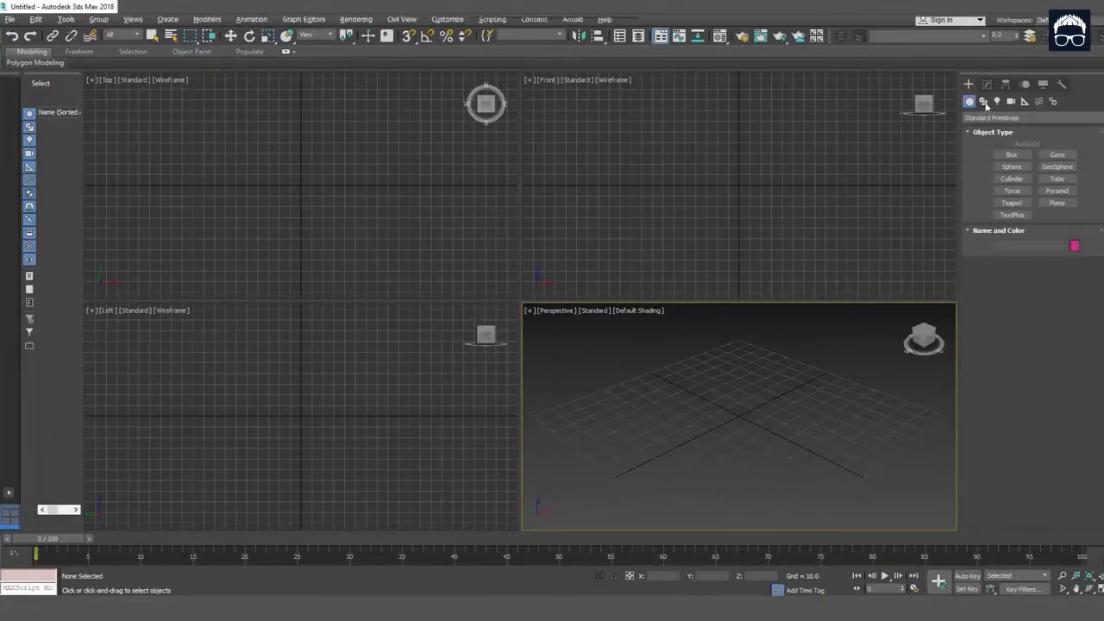
# Switch the Create panel from Standard Primitives to the Shapes category to list spline types
pyautogui.click(985, 102)
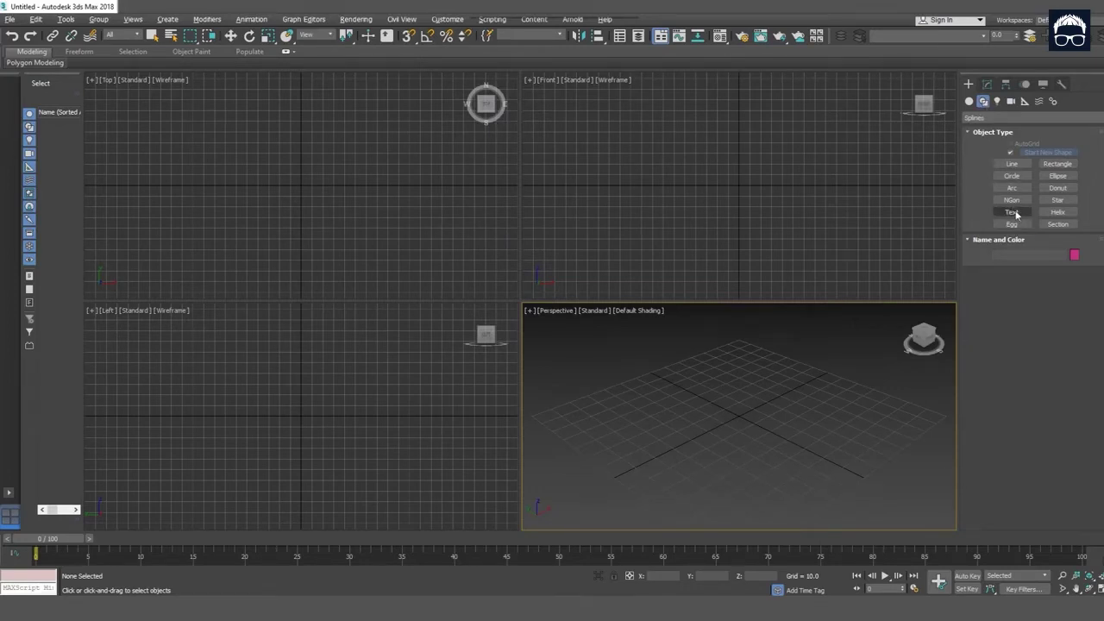
# Place a 'MAX Text' text spline (Text001, Arial, size 100) in the Top view, then open it for modifying
pyautogui.click(1013, 212)
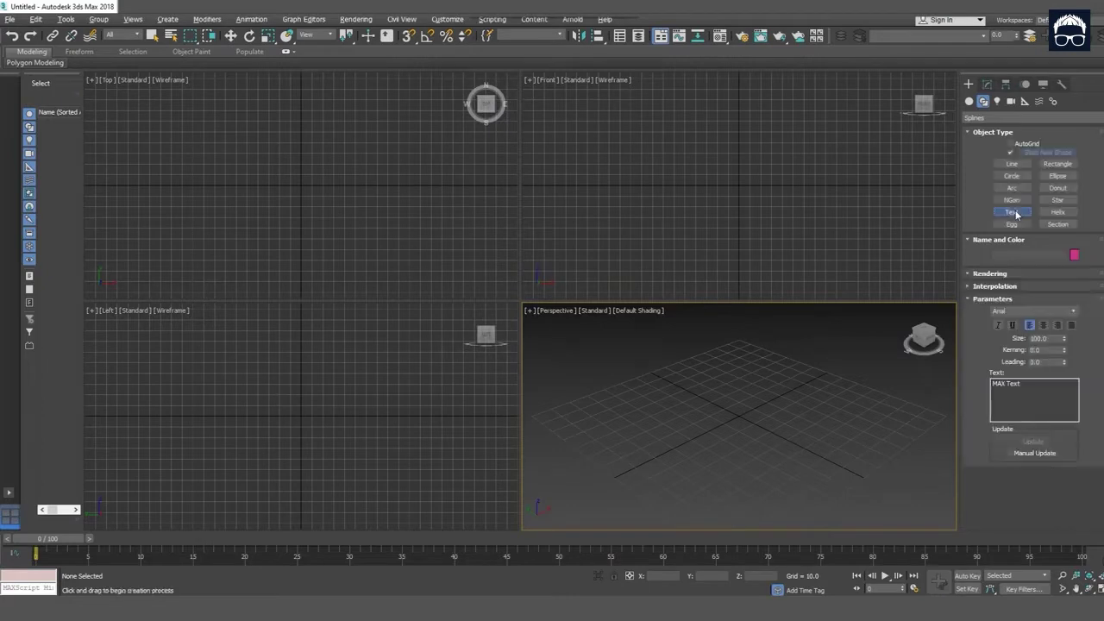
pyautogui.click(285, 198)
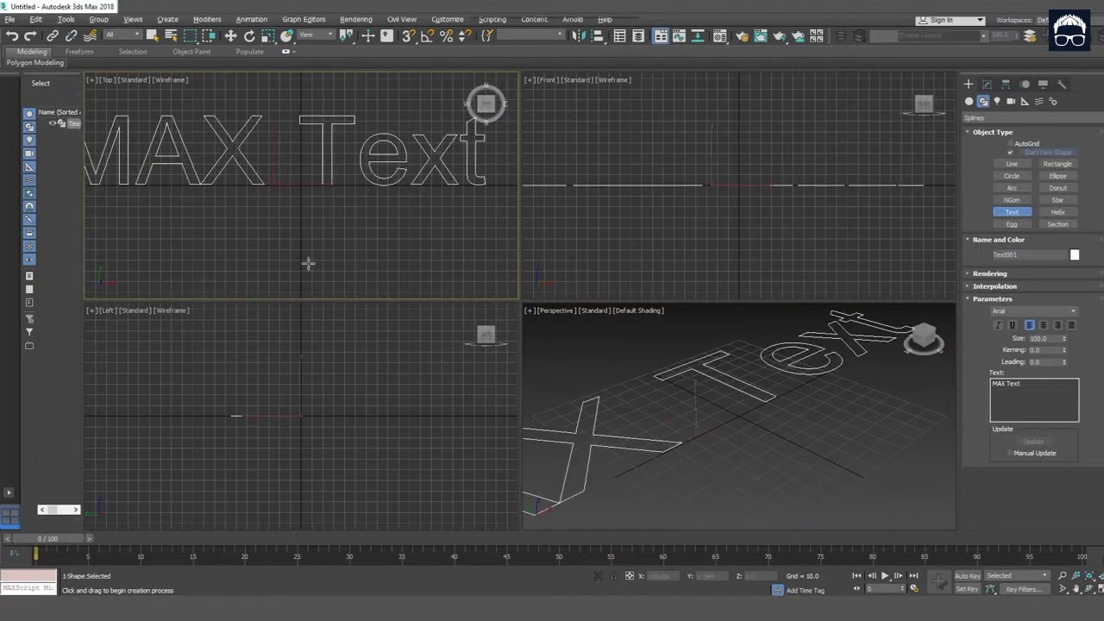
pyautogui.scroll(-1, 319, 227)
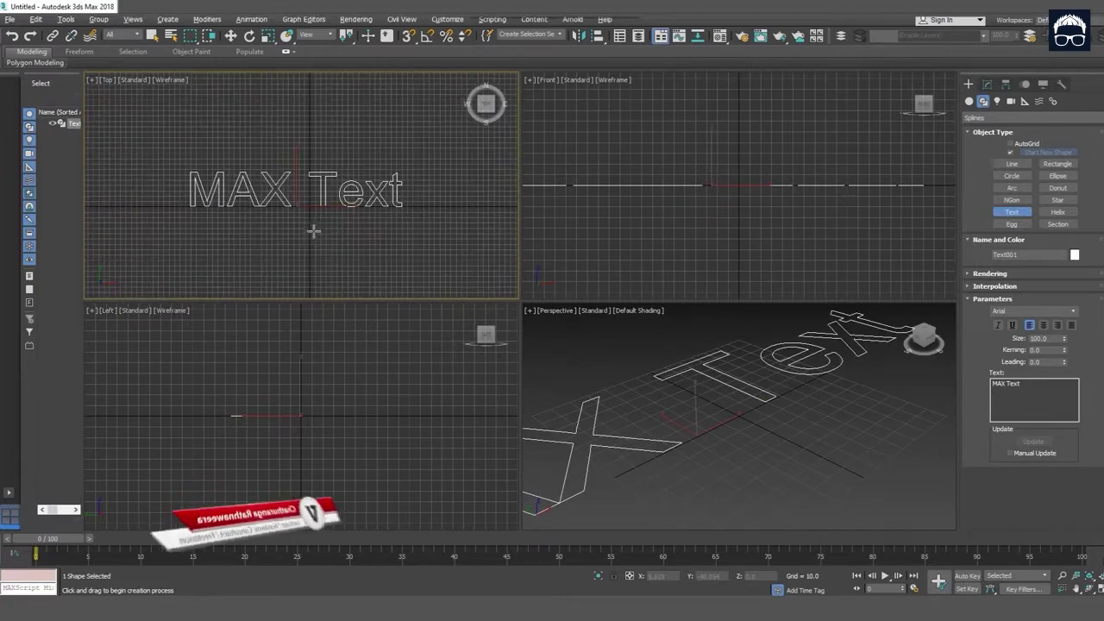
pyautogui.scroll(-2, 313, 238)
pyautogui.scroll(-4, 631, 393)
pyautogui.scroll(1, 632, 393)
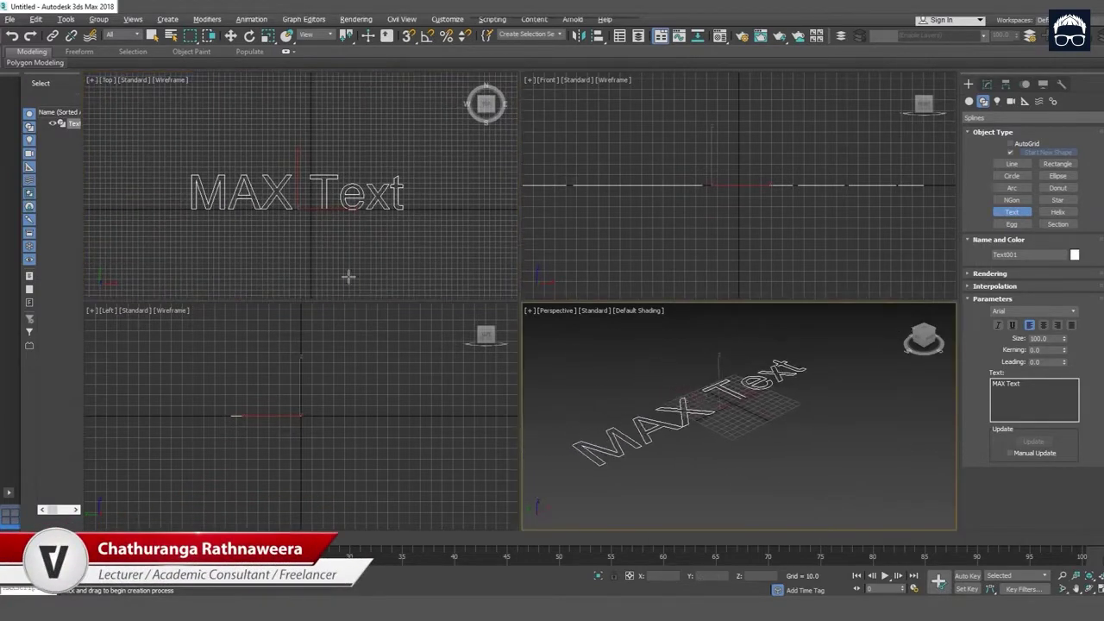
pyautogui.moveTo(252, 249); pyautogui.dragTo(258, 249, button='middle')
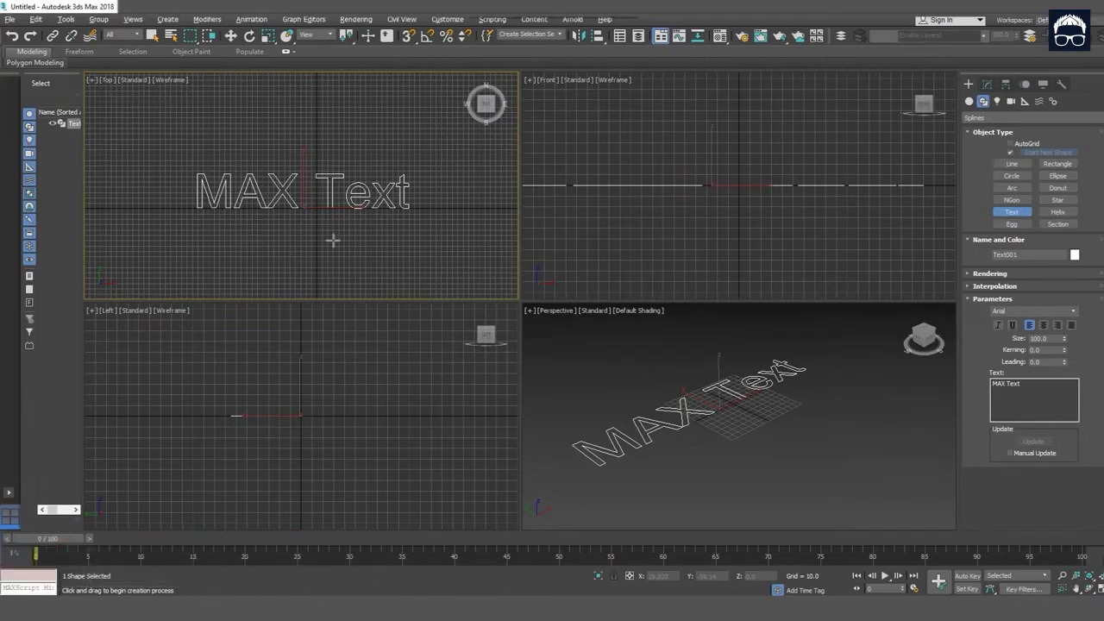
pyautogui.rightClick(678, 192)
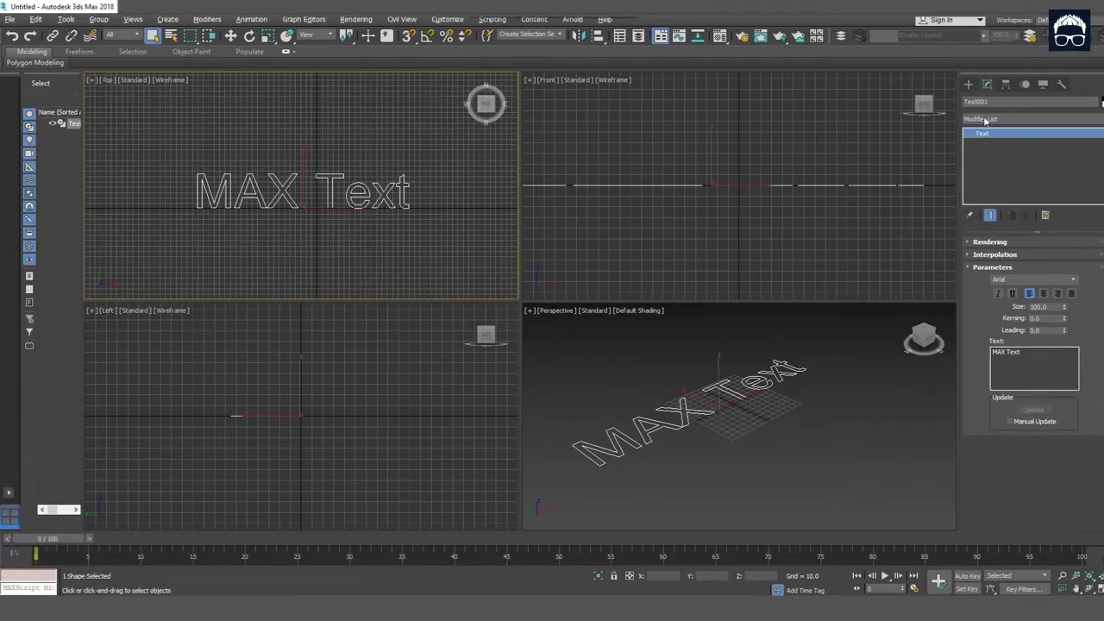
# Replace the text string with 'ABSTRACT'
pyautogui.moveTo(993, 352); pyautogui.dragTo(1021, 352)
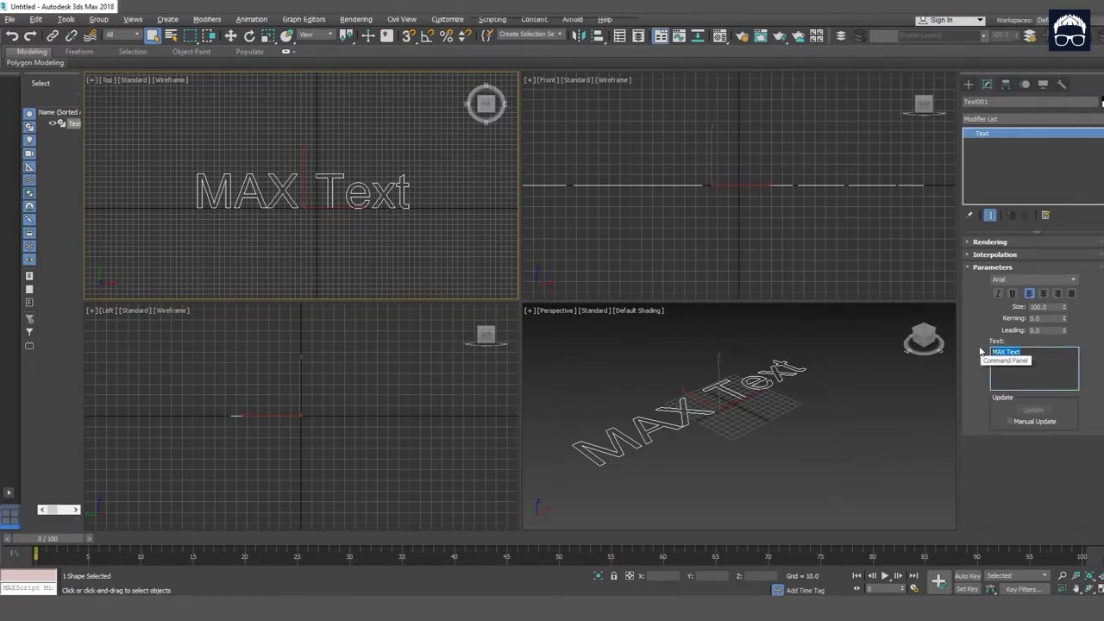
pyautogui.write('ABSTRAC')
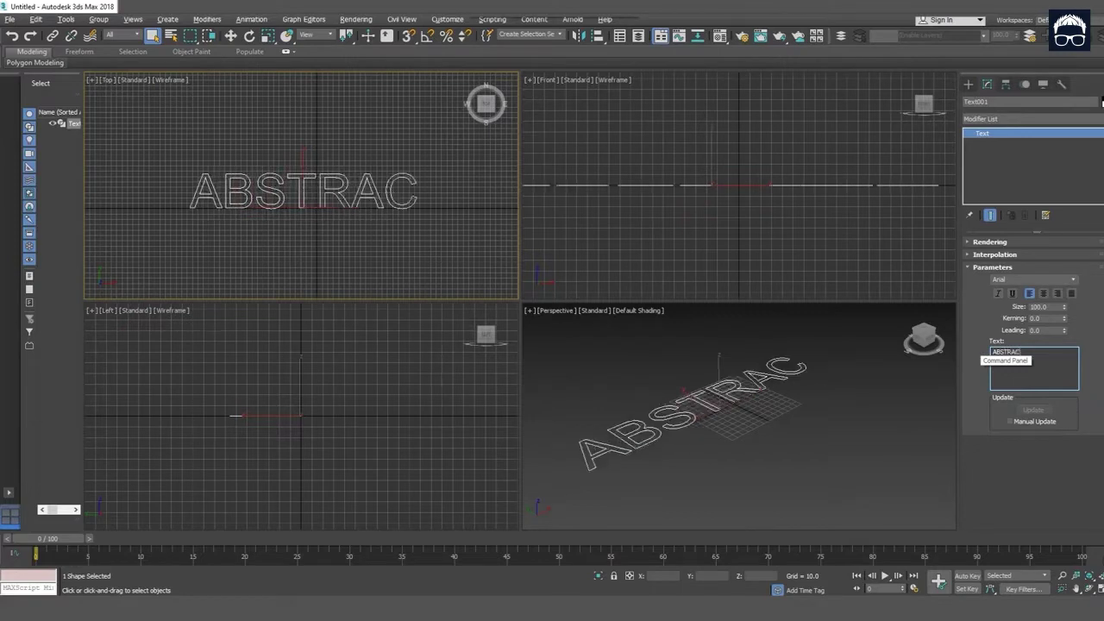
pyautogui.write('T')
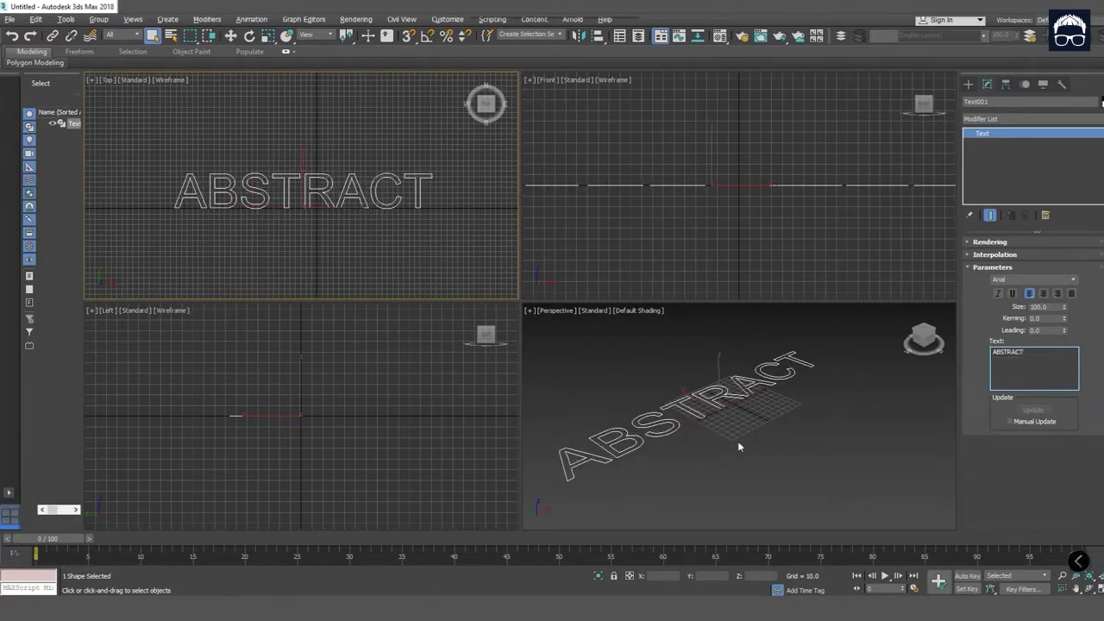
pyautogui.moveTo(738, 441)
pyautogui.keyDown('alt'); pyautogui.mouseDown(button='middle')
pyautogui.moveTo(758, 440)
pyautogui.moveTo(740, 464)
pyautogui.moveTo(730, 457)
pyautogui.mouseUp(button='middle'); pyautogui.keyUp('alt')
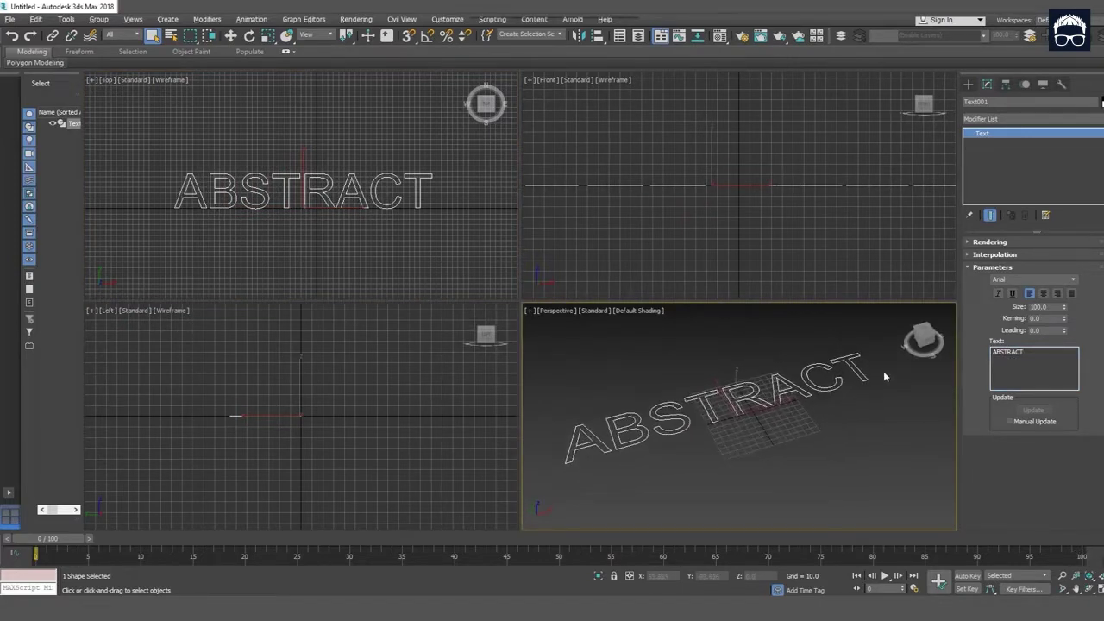
# Set the text font to Arial Black and maximize the Perspective viewport
pyautogui.click(1077, 280)
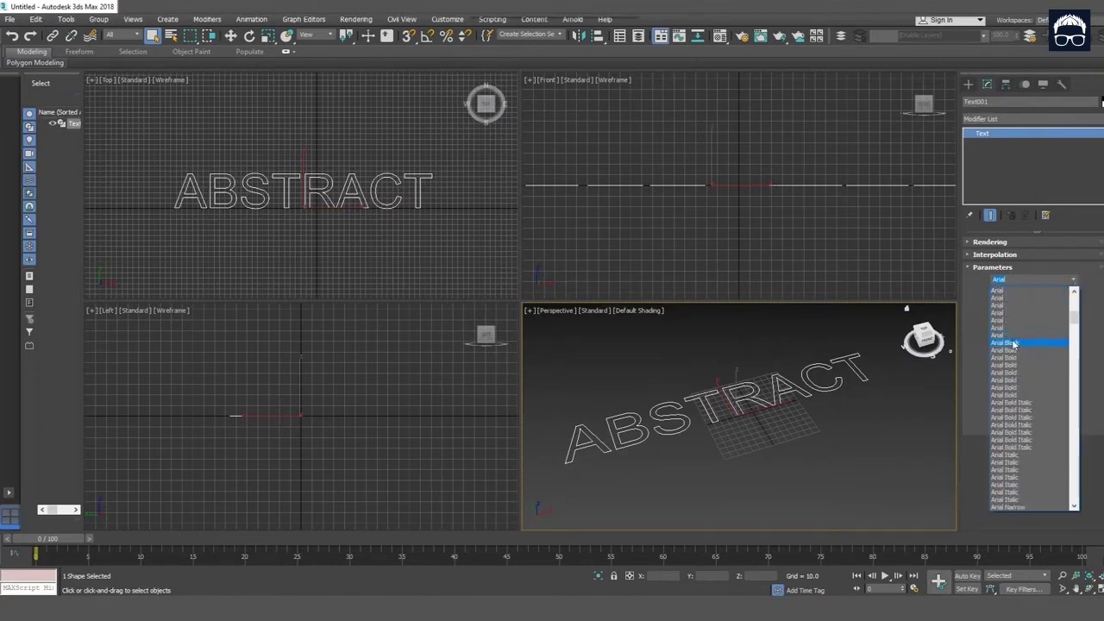
pyautogui.click(1026, 344)
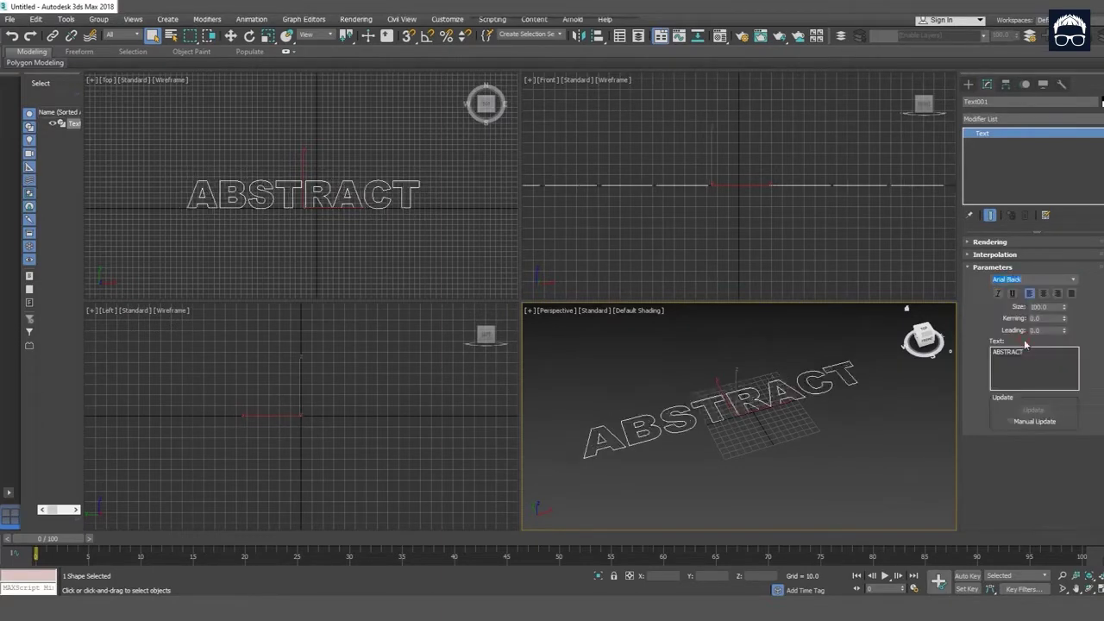
pyautogui.keyDown('alt'); pyautogui.moveTo(763, 447); pyautogui.dragTo(778, 442, button='middle'); pyautogui.keyUp('alt')
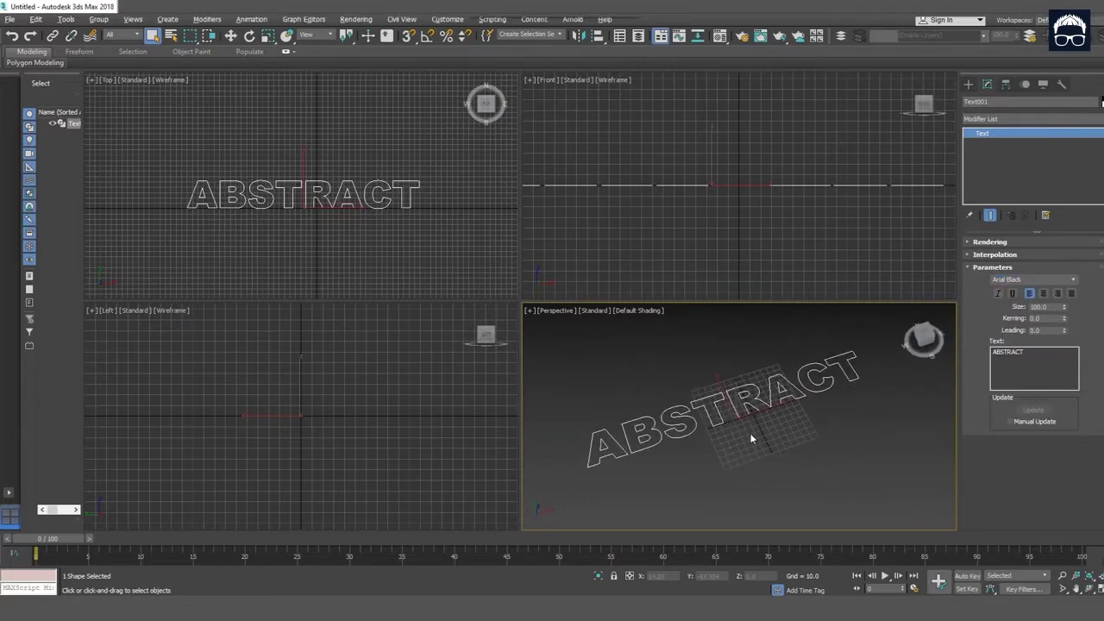
pyautogui.scroll(3, 744, 432)
pyautogui.hotkey('alt', 'w')
# Apply an Edit Poly modifier to Text001 from the Modifier List
pyautogui.moveTo(455, 385); pyautogui.dragTo(423, 375, button='middle')
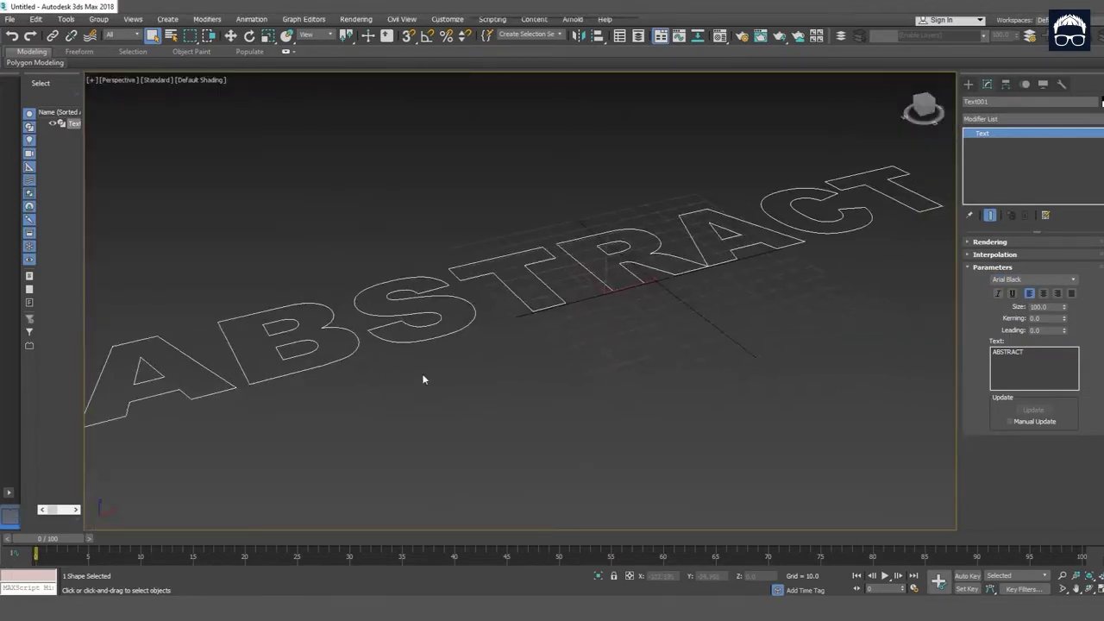
pyautogui.click(1006, 119)
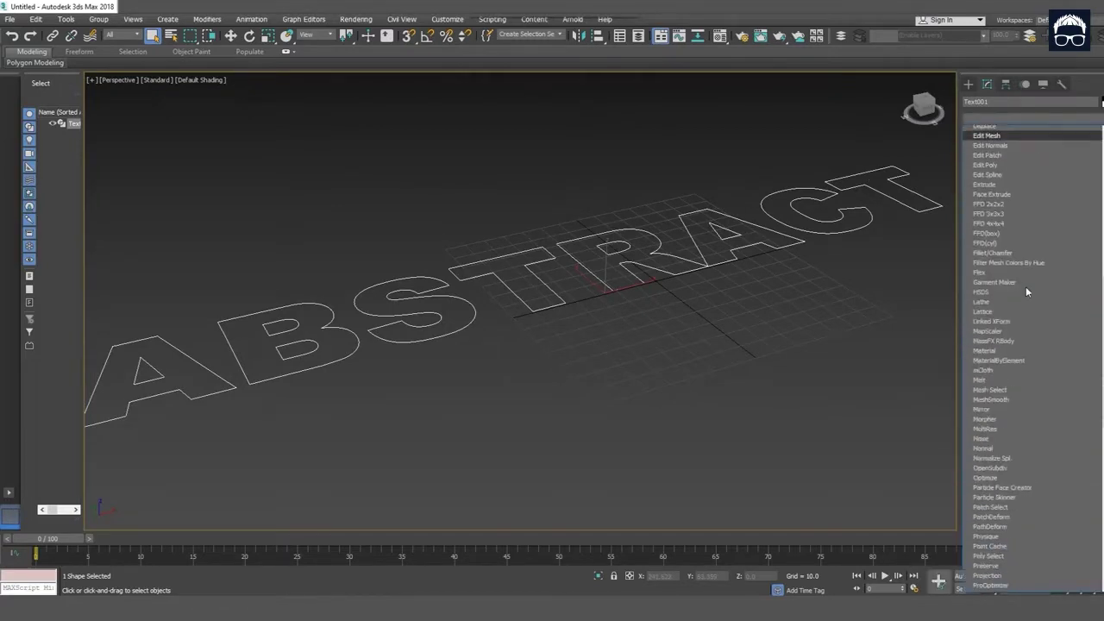
pyautogui.scroll(-10, 1026, 286)
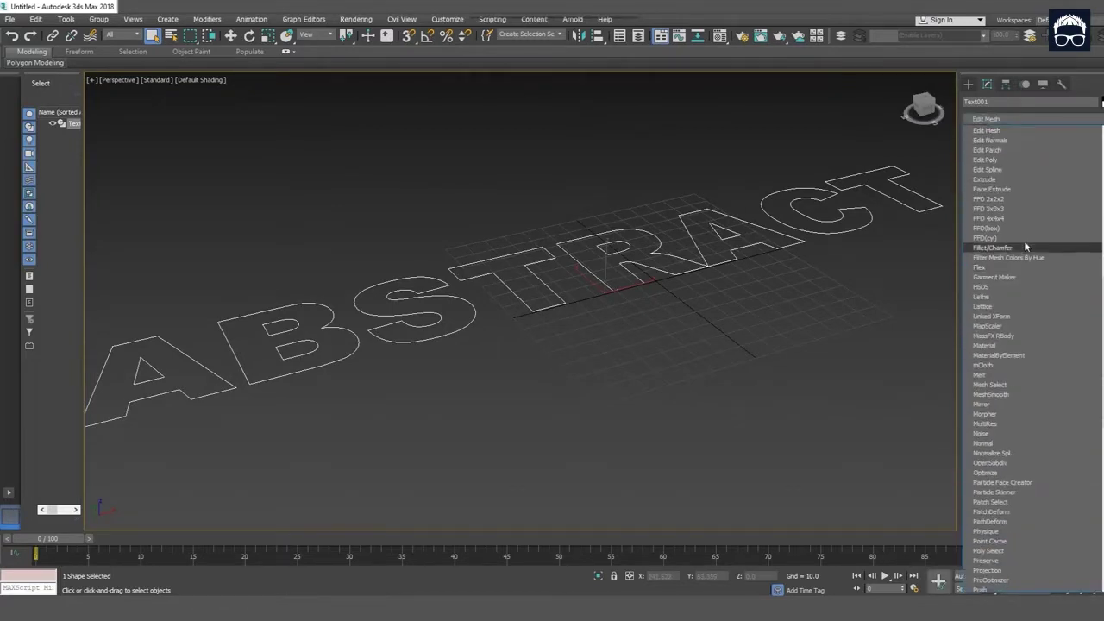
pyautogui.click(1009, 164)
pyautogui.moveTo(651, 379); pyautogui.dragTo(664, 377, button='middle')
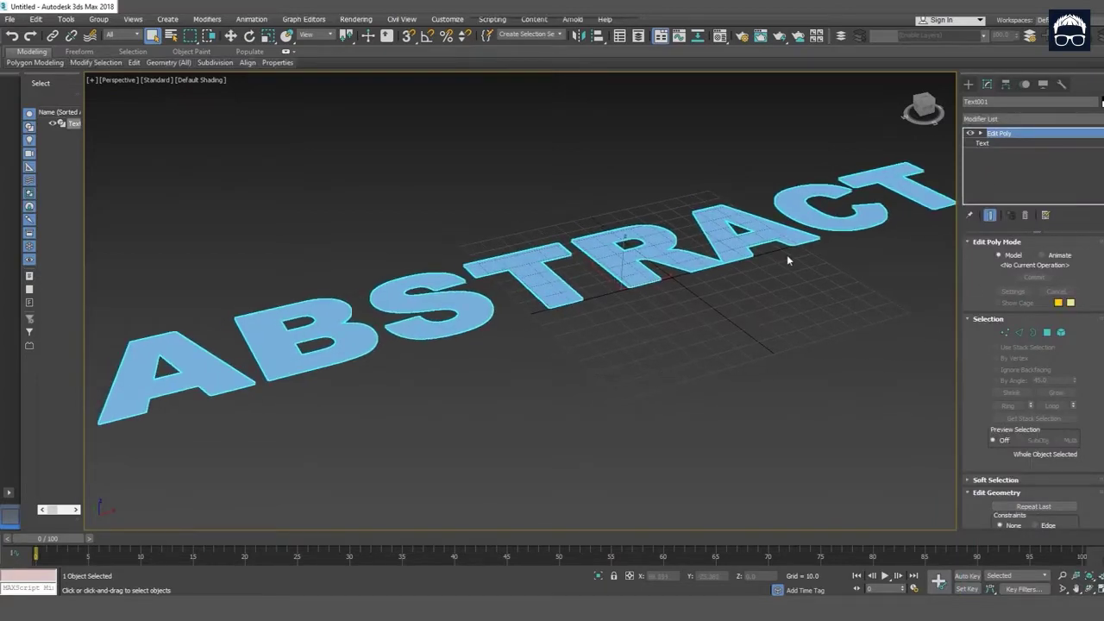
# At Polygon level, select the faces of all eight letters A, B, S, T, R, A, C, T
pyautogui.click(1047, 333)
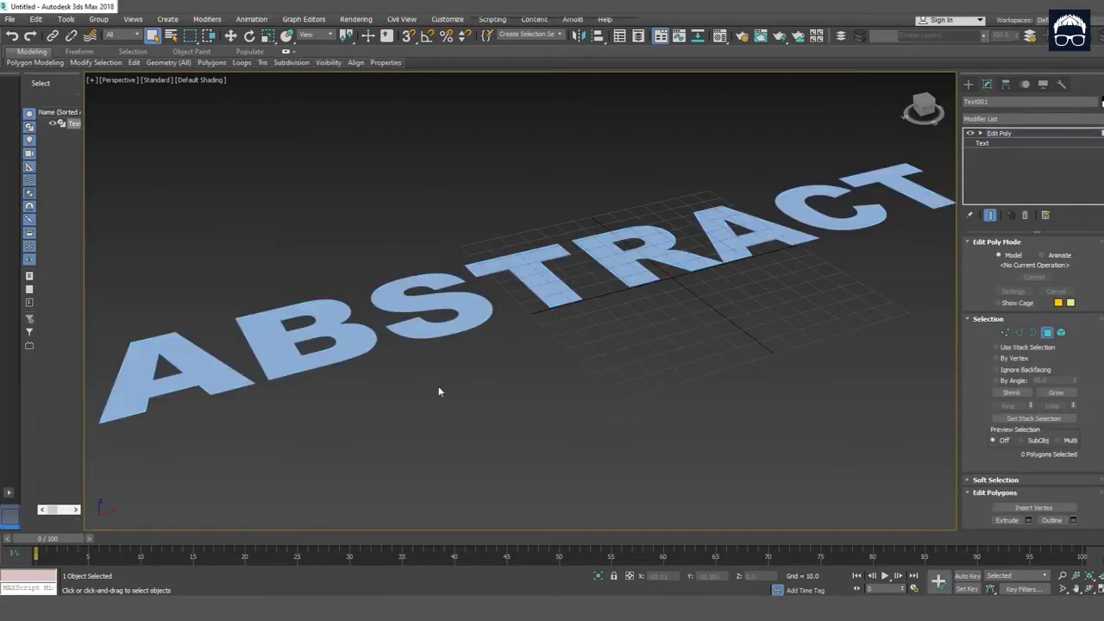
pyautogui.click(207, 369)
pyautogui.keyDown('ctrl'); pyautogui.click(281, 346); pyautogui.keyUp('ctrl')
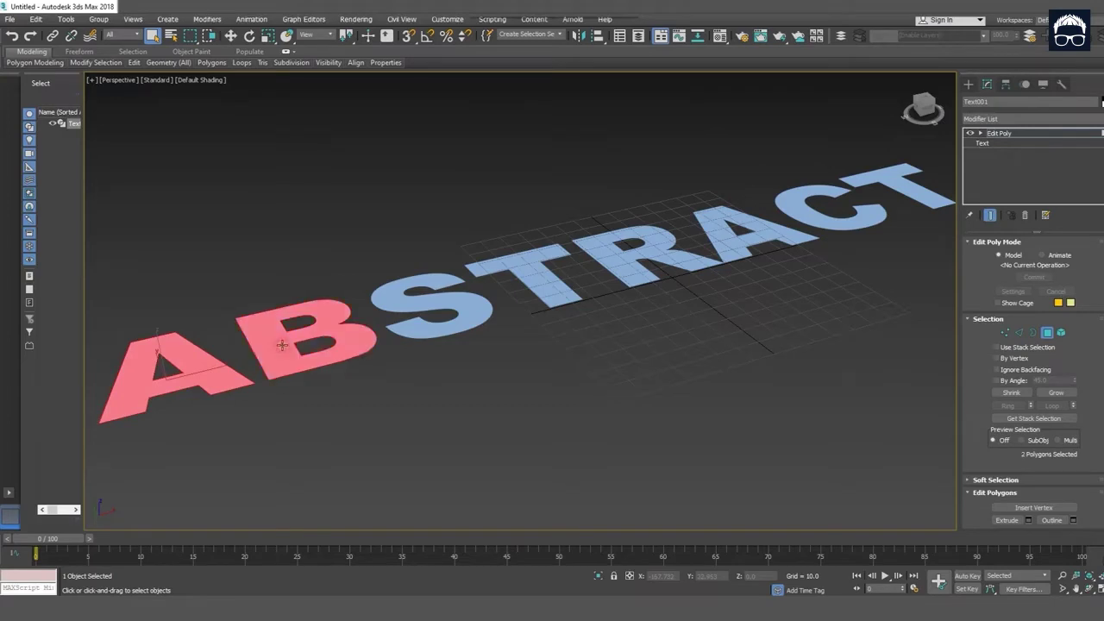
pyautogui.keyDown('ctrl'); pyautogui.click(404, 307); pyautogui.keyUp('ctrl')
pyautogui.keyDown('ctrl'); pyautogui.click(536, 273); pyautogui.keyUp('ctrl')
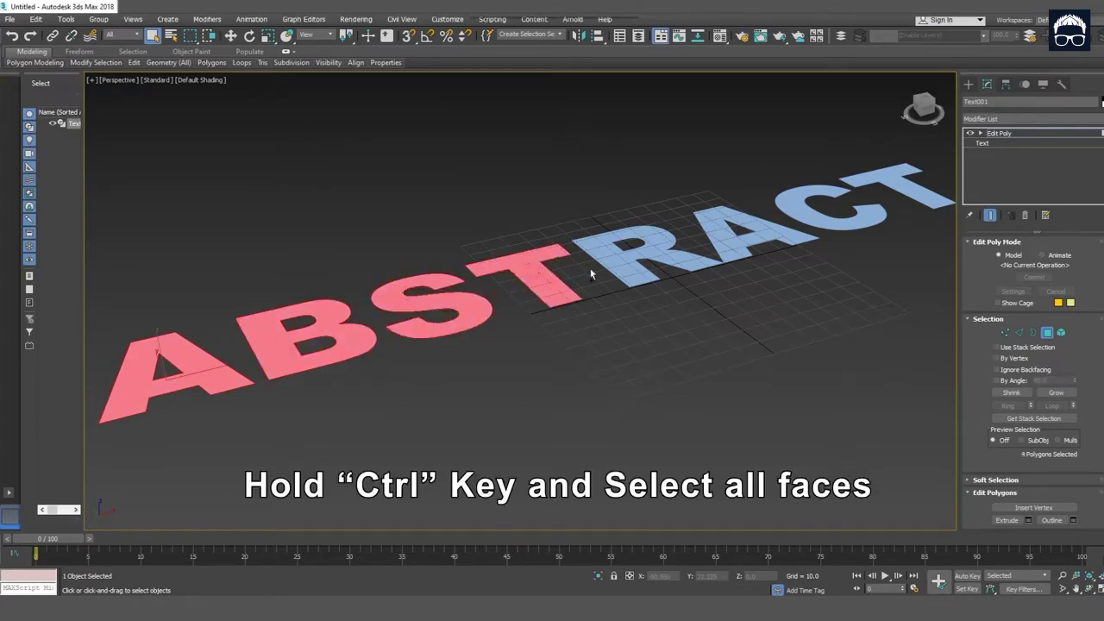
pyautogui.keyDown('ctrl'); pyautogui.click(651, 252); pyautogui.keyUp('ctrl')
pyautogui.keyDown('ctrl'); pyautogui.click(722, 233); pyautogui.keyUp('ctrl')
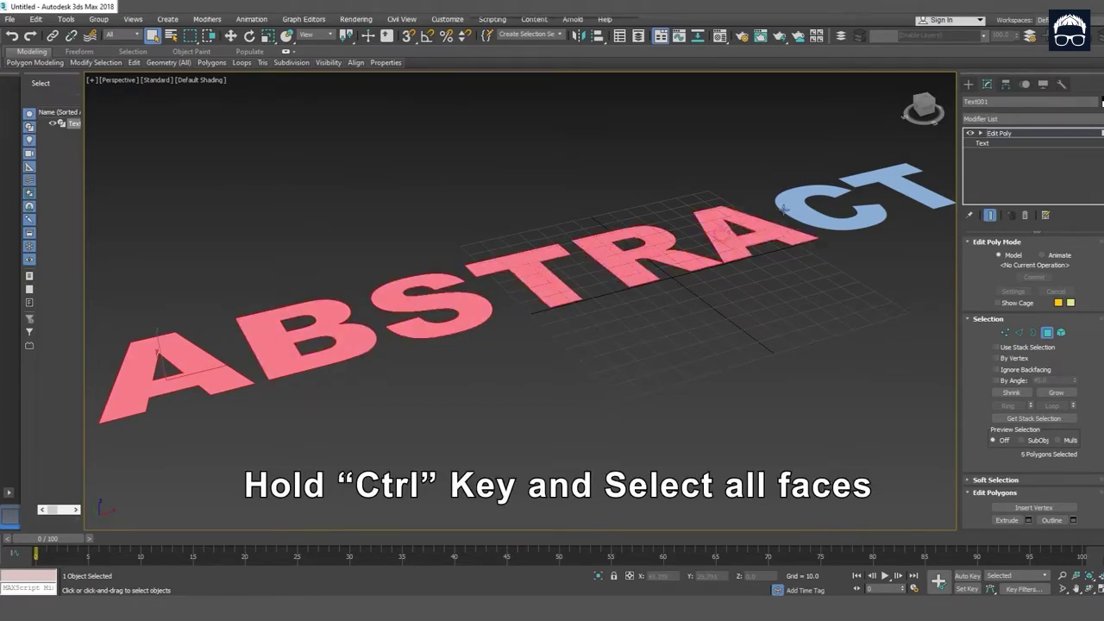
pyautogui.keyDown('ctrl'); pyautogui.click(787, 210); pyautogui.keyUp('ctrl')
pyautogui.keyDown('ctrl'); pyautogui.click(870, 178); pyautogui.keyUp('ctrl')
pyautogui.scroll(-3, 620, 276)
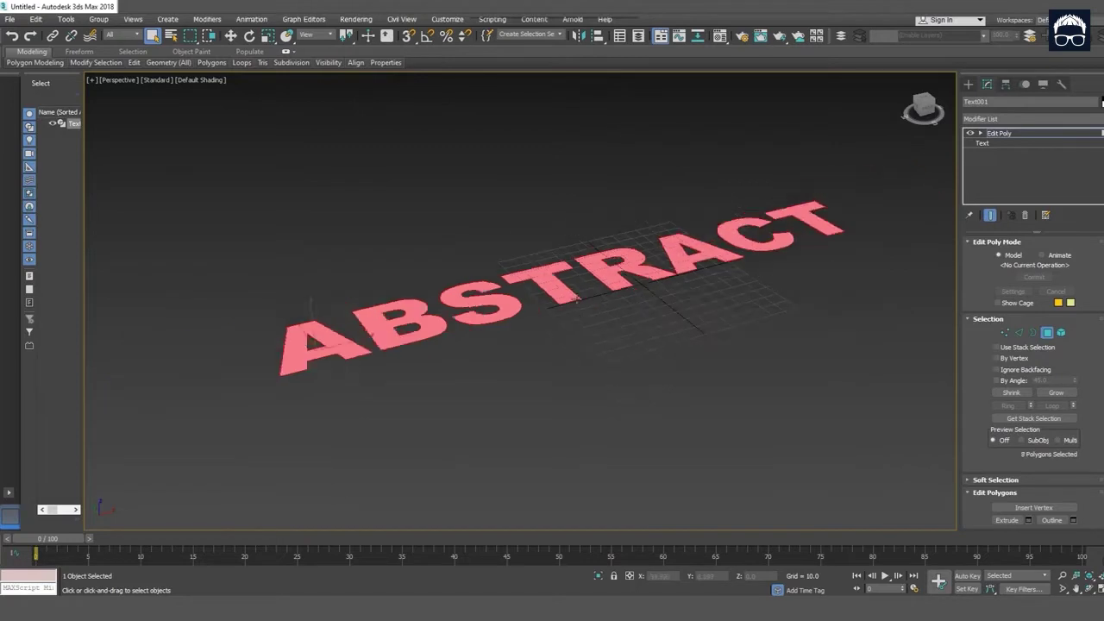
pyautogui.keyDown('alt'); pyautogui.moveTo(537, 333); pyautogui.dragTo(566, 321, button='middle'); pyautogui.keyUp('alt')
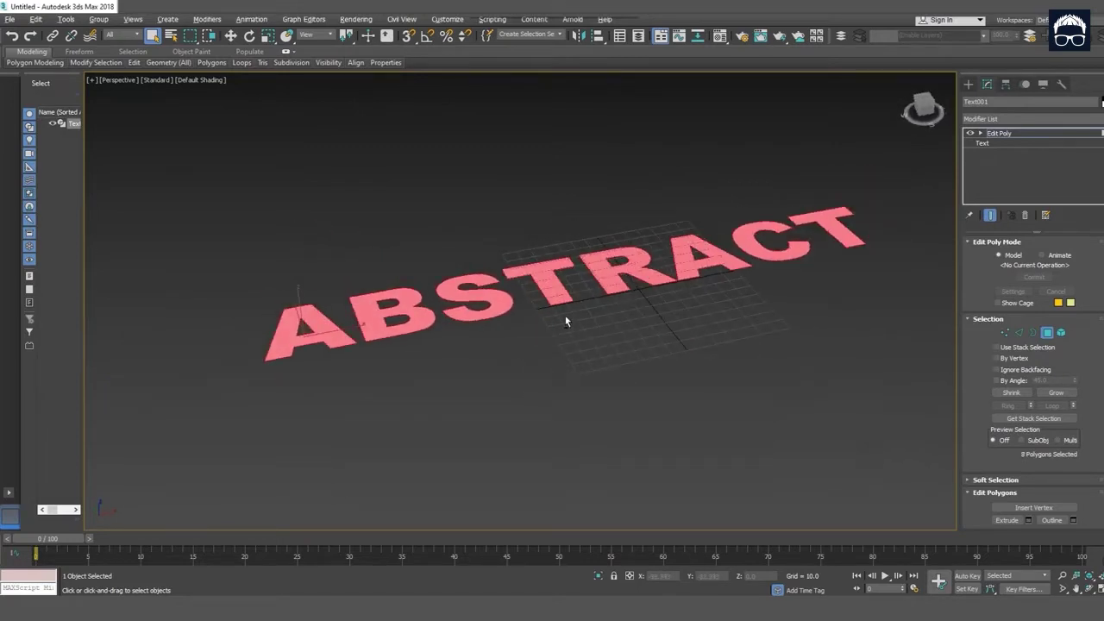
# Extrude the selected letter faces upward using the Extrude caddy, with edged faces shown
pyautogui.scroll(-2, 982, 403)
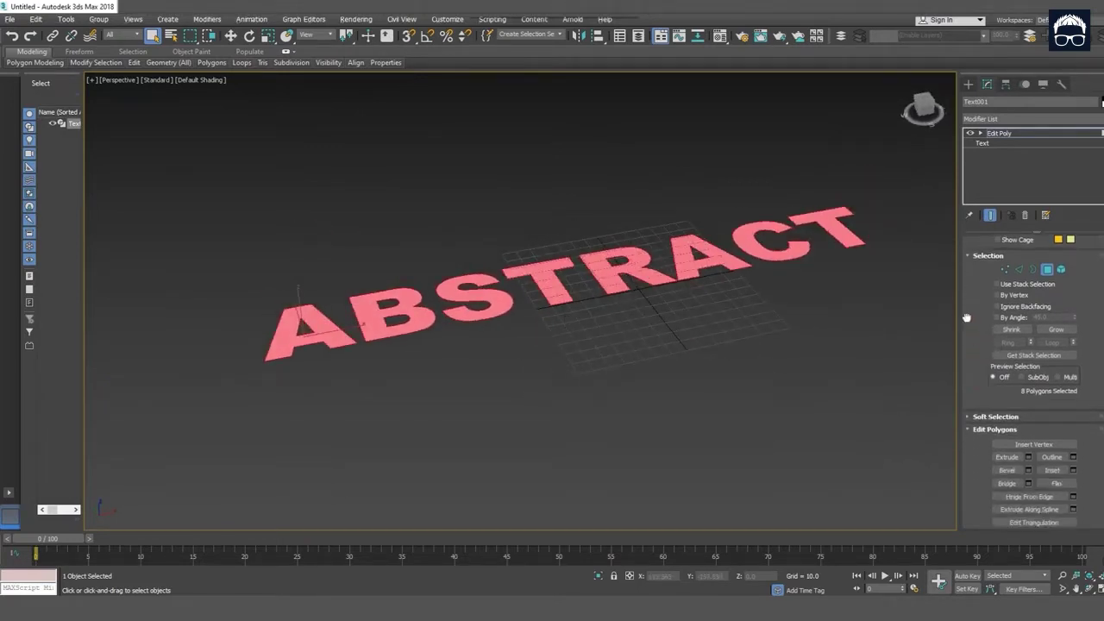
pyautogui.scroll(-2, 978, 382)
pyautogui.scroll(-2, 975, 359)
pyautogui.scroll(-1, 971, 336)
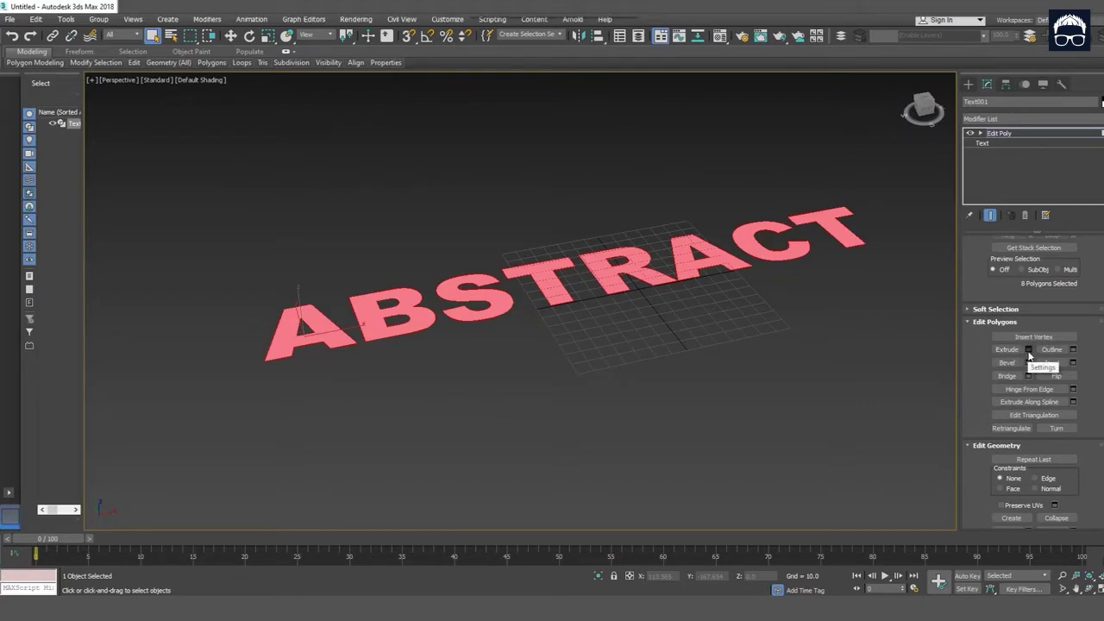
pyautogui.click(1028, 349)
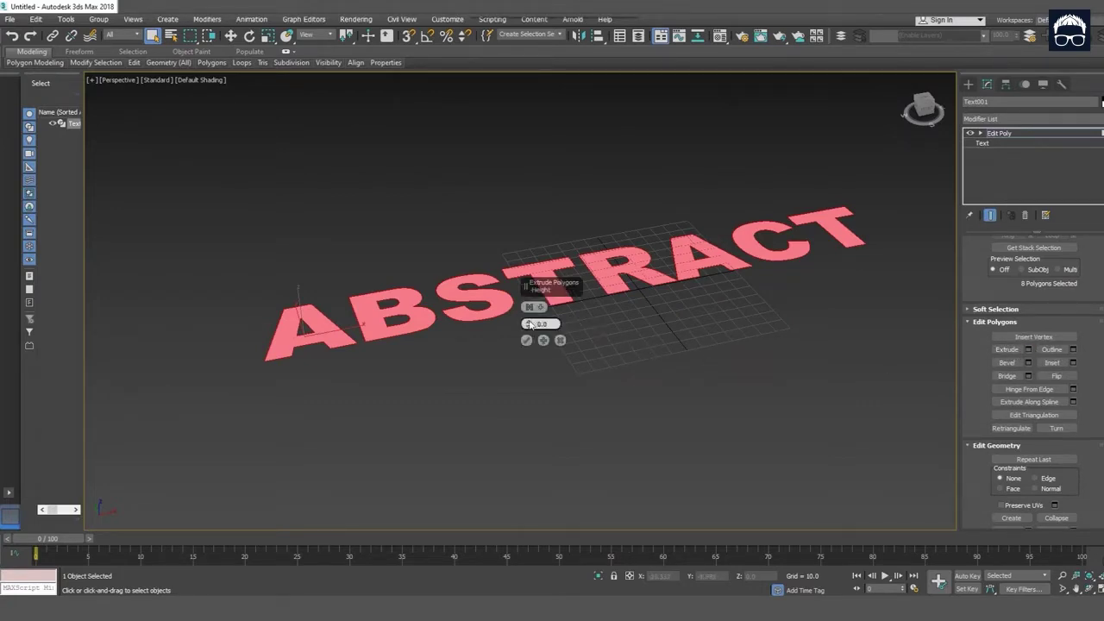
pyautogui.moveTo(527, 322)
pyautogui.mouseDown()
pyautogui.moveTo(546, 252)
pyautogui.moveTo(547, 295)
pyautogui.mouseUp()
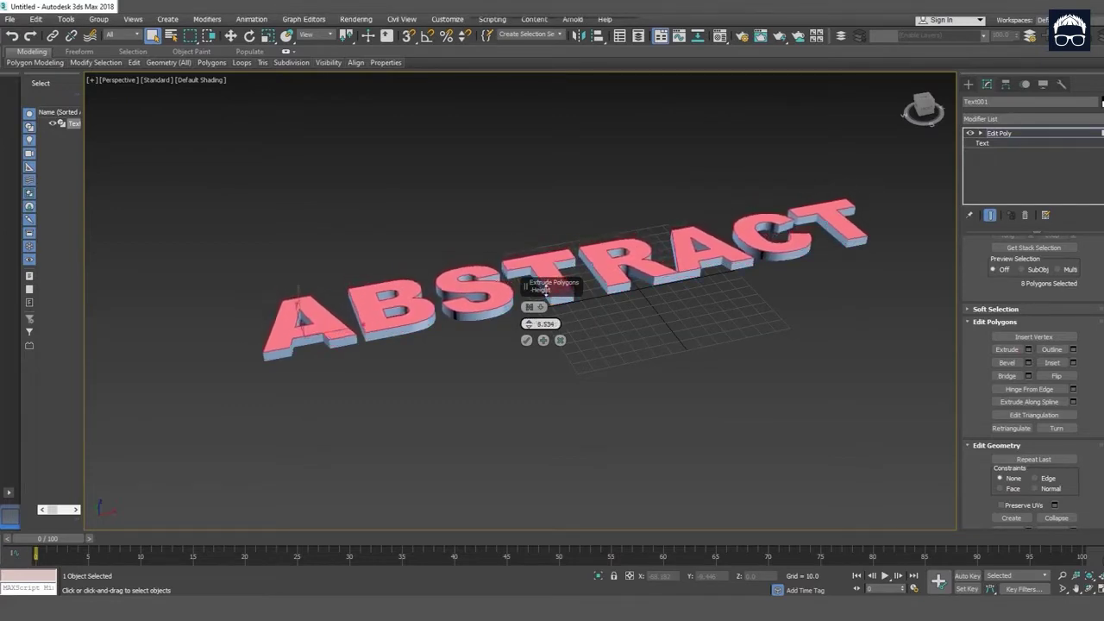
pyautogui.press('F4')
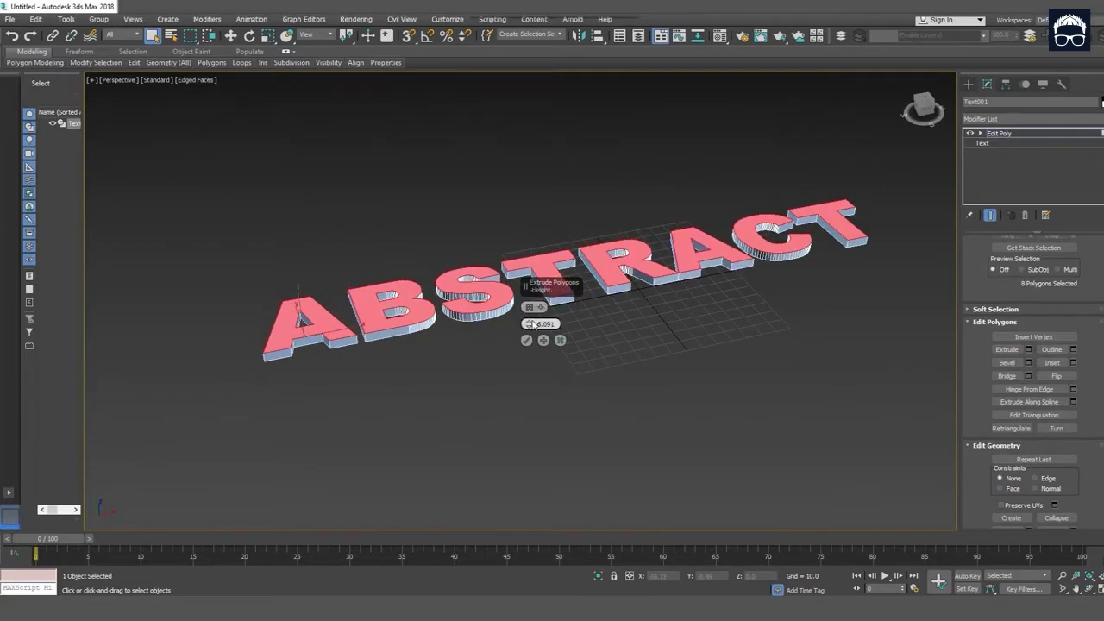
pyautogui.moveTo(530, 324)
pyautogui.mouseDown()
pyautogui.moveTo(527, 282)
pyautogui.moveTo(528, 325)
pyautogui.mouseUp()
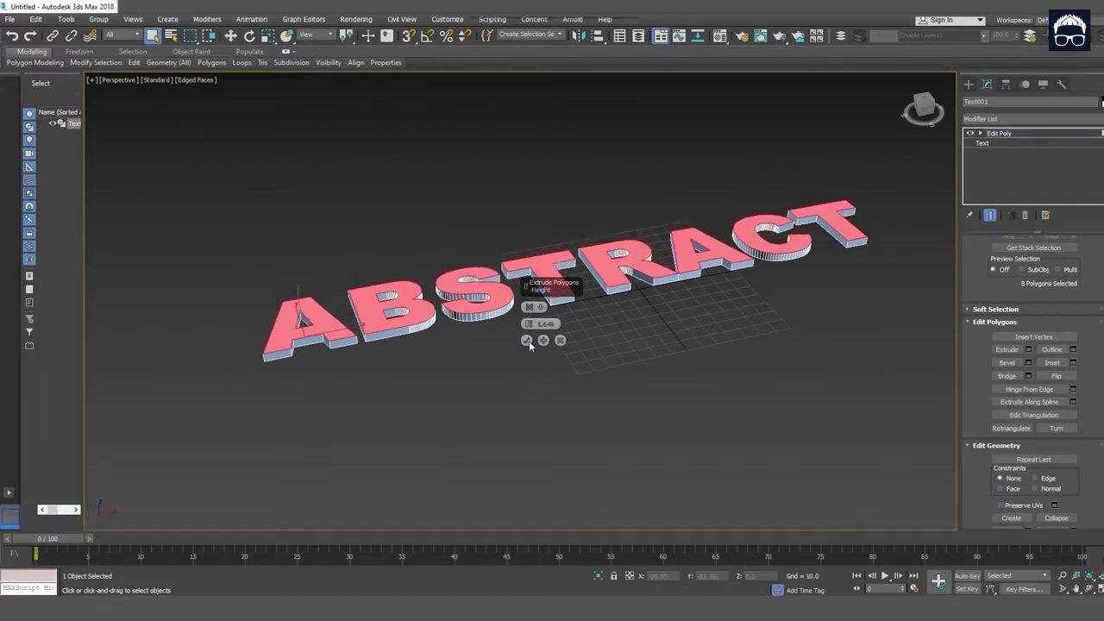
# Apply three more 5.648-high extrusions to deepen the letters
pyautogui.click(543, 340)
pyautogui.click(543, 340)
pyautogui.click(543, 340)
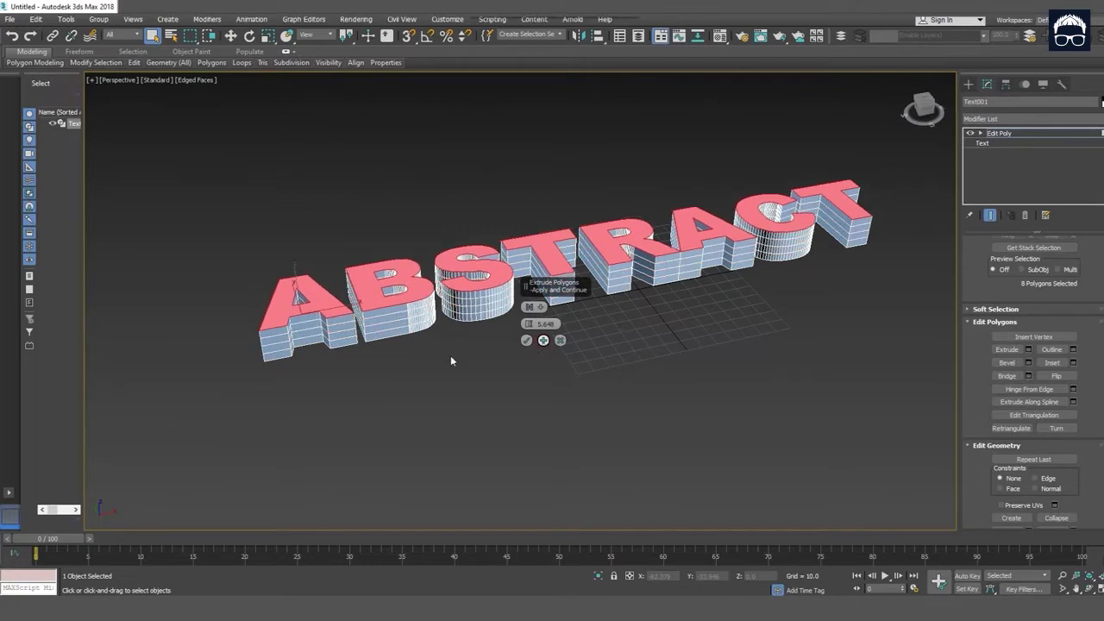
pyautogui.keyDown('alt'); pyautogui.moveTo(426, 385); pyautogui.dragTo(438, 365, button='middle'); pyautogui.keyUp('alt')
# Confirm the extrusion and bevel the letter tops with height 0.665 and outline -0.665
pyautogui.scroll(5, 449, 345)
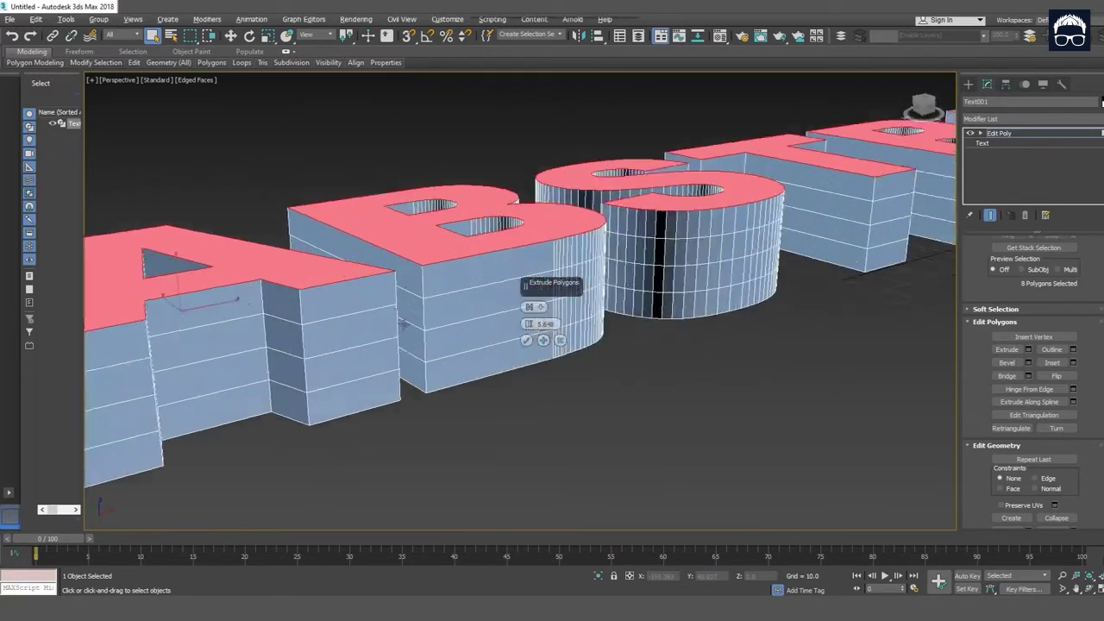
pyautogui.click(526, 340)
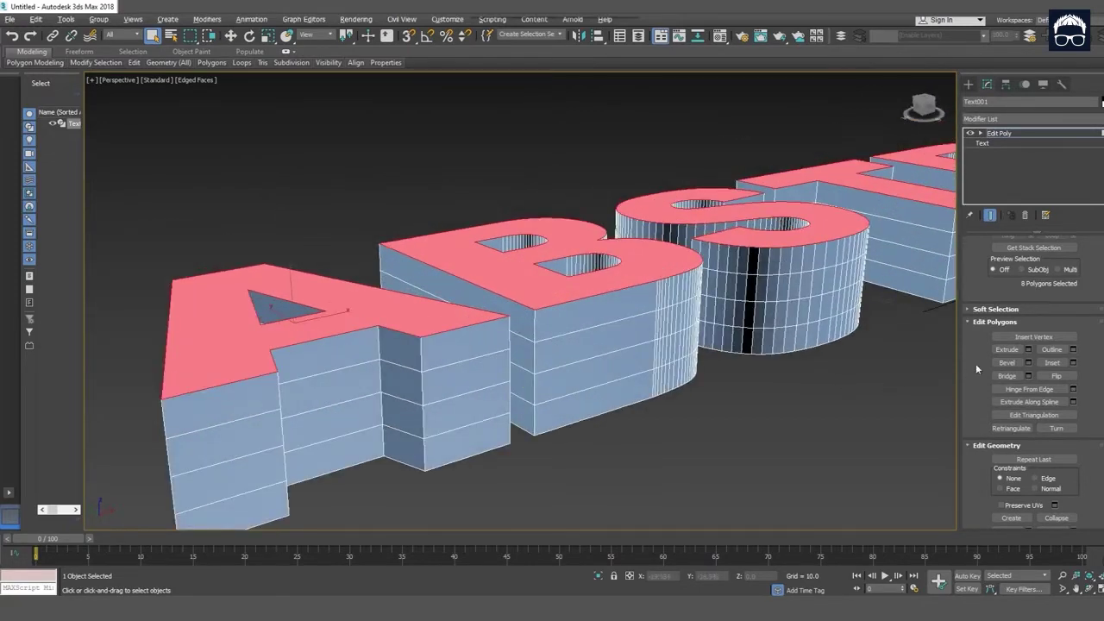
pyautogui.click(1029, 362)
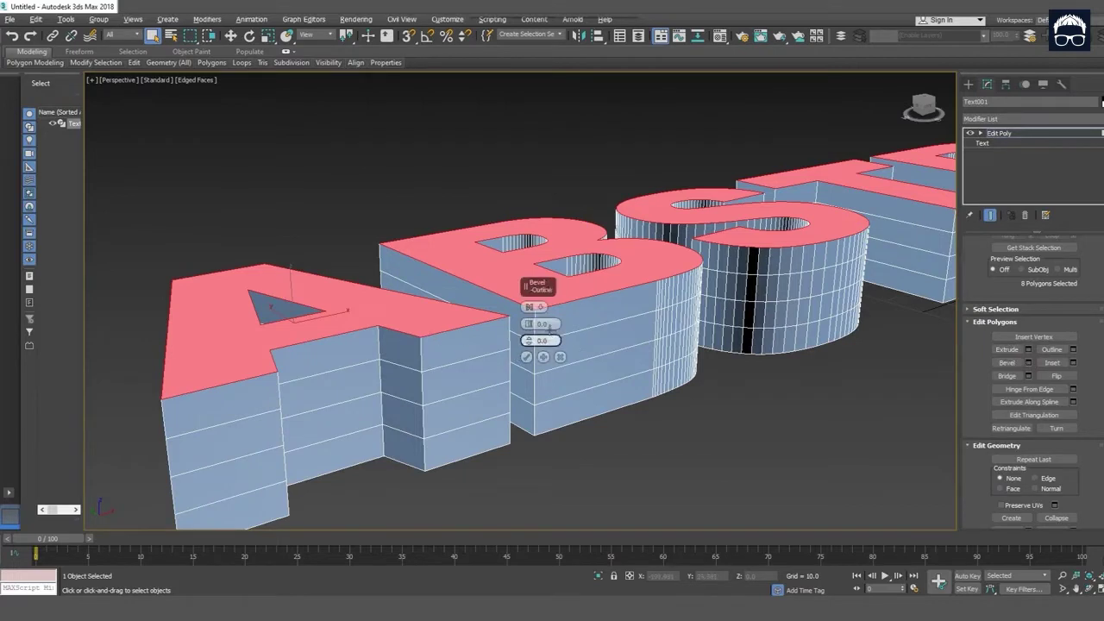
pyautogui.moveTo(530, 323); pyautogui.dragTo(529, 342)
pyautogui.click(543, 357)
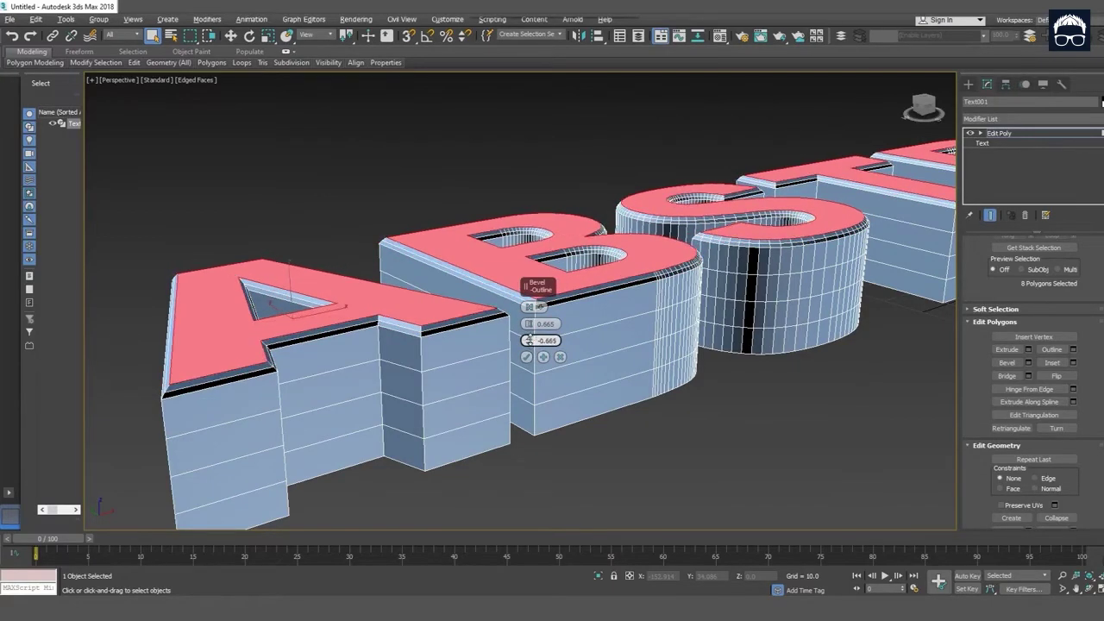
pyautogui.click(526, 359)
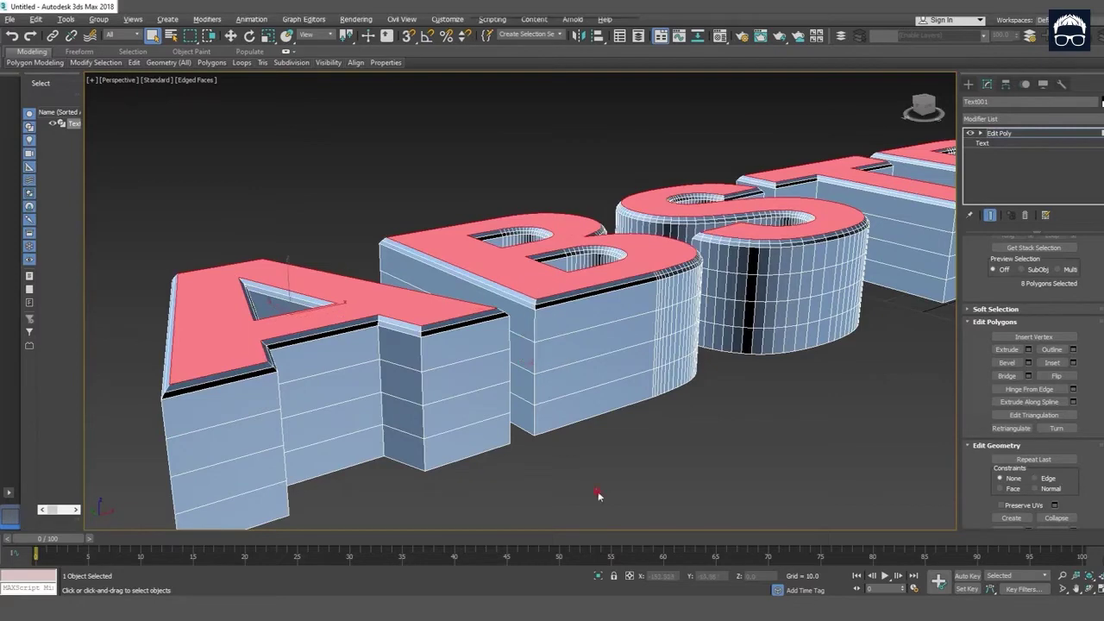
# Deselect the polygons and orbit the view back to face the ABSTRACT text
pyautogui.click(603, 426)
pyautogui.scroll(-10, 603, 426)
pyautogui.scroll(3, 396, 399)
pyautogui.moveTo(604, 426)
pyautogui.keyDown('alt'); pyautogui.mouseDown(button='middle')
pyautogui.moveTo(396, 399)
pyautogui.moveTo(456, 375)
pyautogui.mouseUp(button='middle'); pyautogui.keyUp('alt')
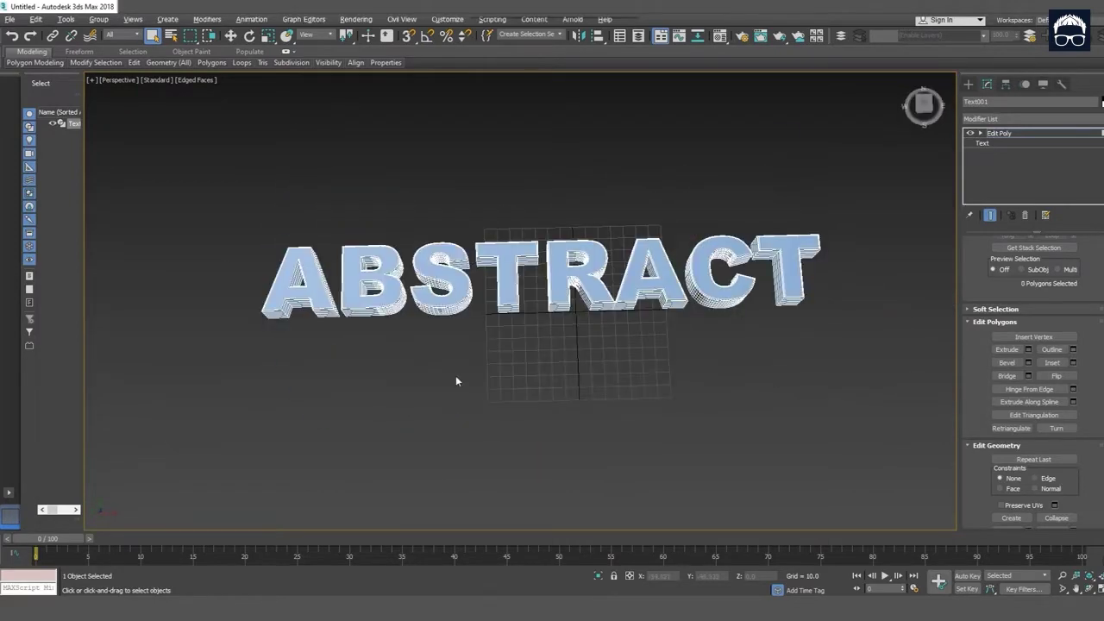
pyautogui.click(353, 19)
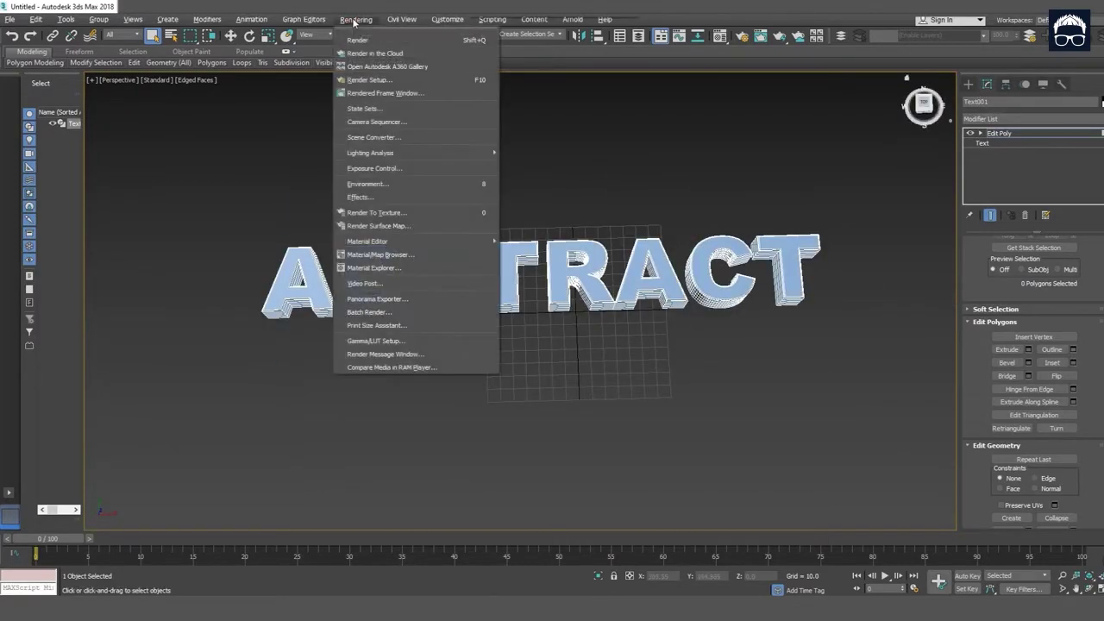
# Use the Scanline Renderer at HDTV 1920x1080 output and render a test frame
pyautogui.click(373, 81)
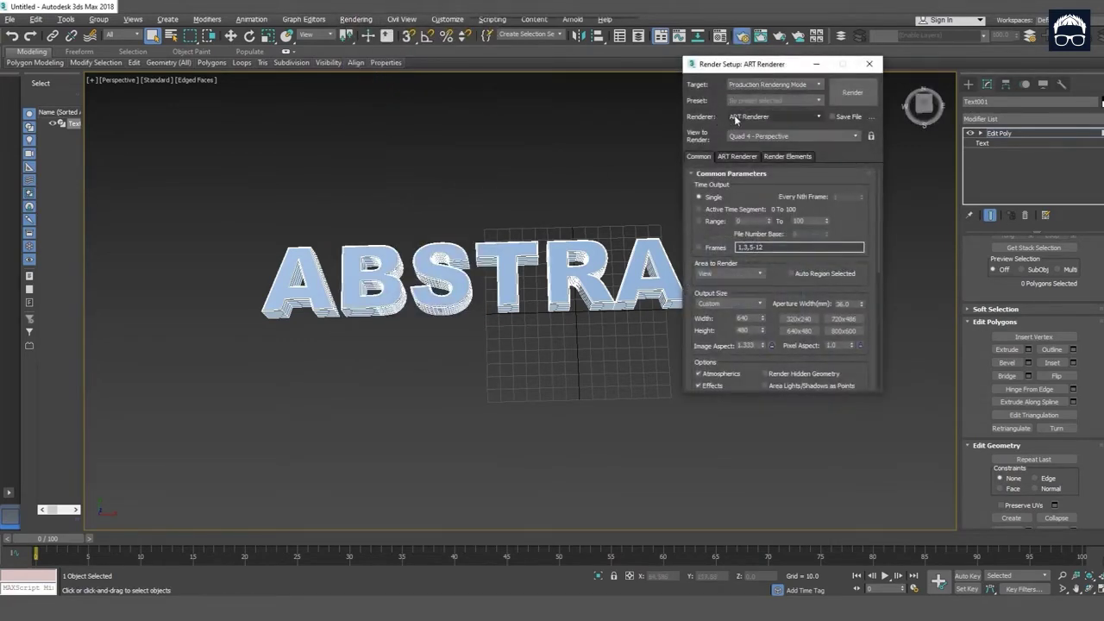
pyautogui.click(740, 118)
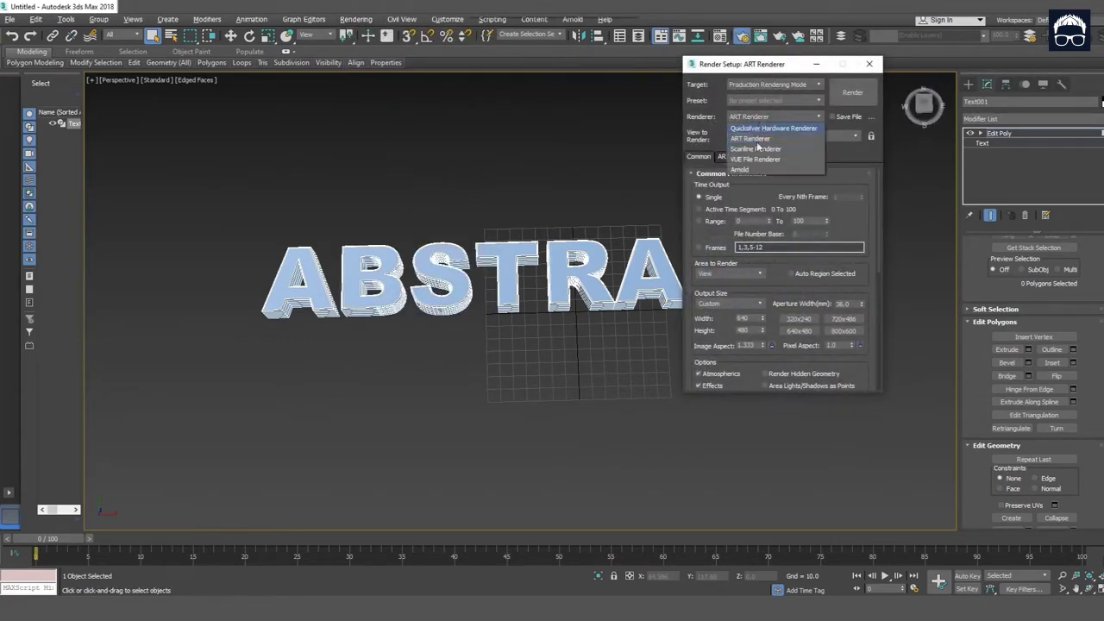
pyautogui.click(756, 149)
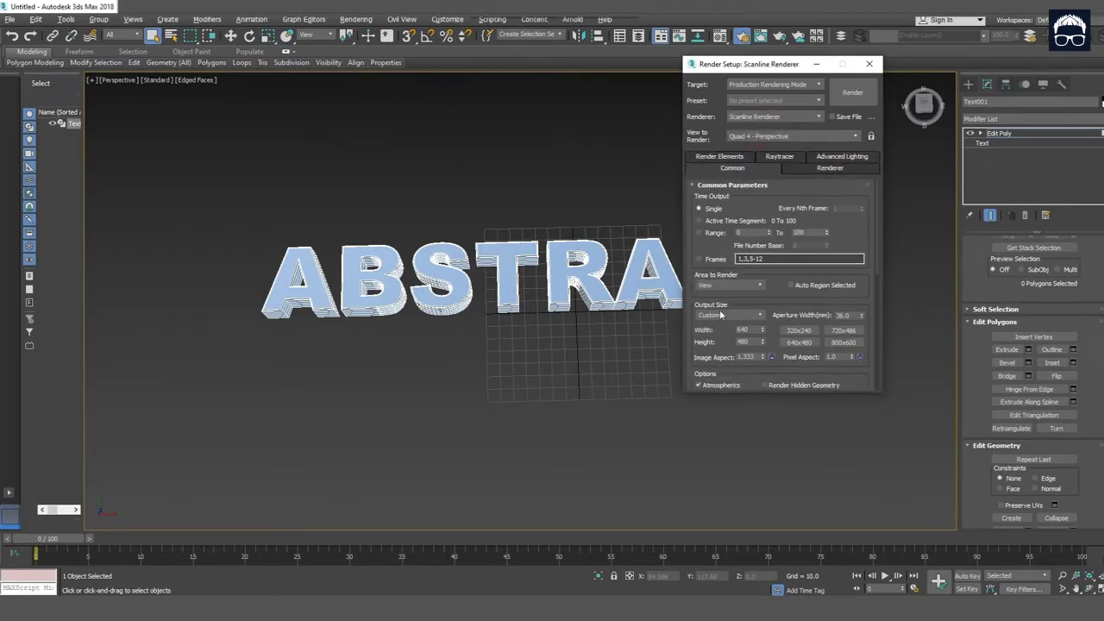
pyautogui.click(704, 316)
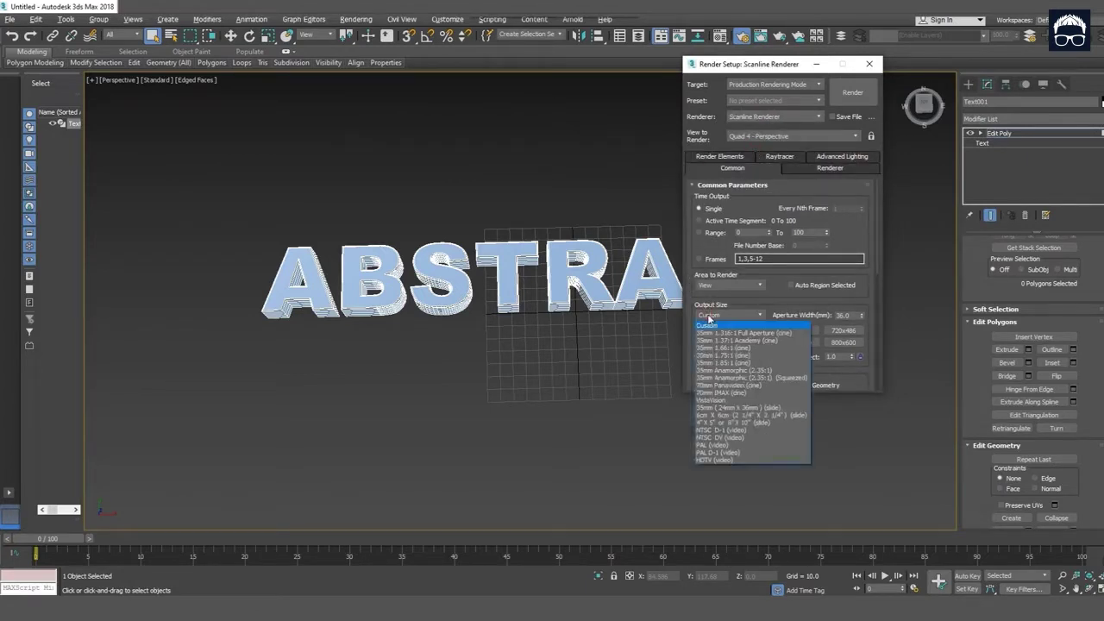
pyautogui.click(725, 461)
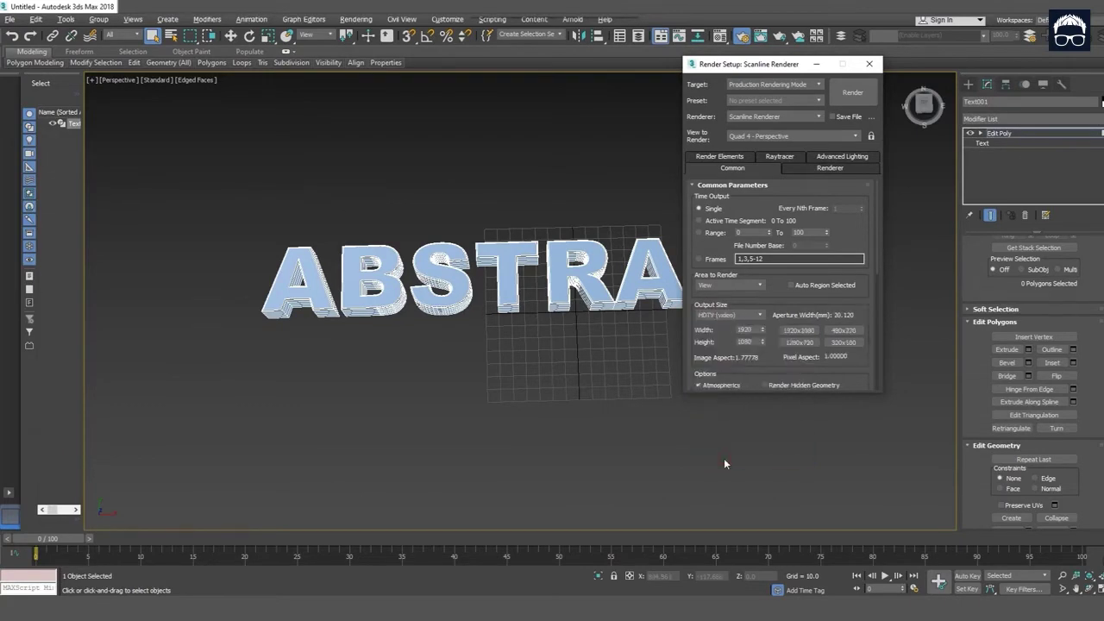
pyautogui.click(854, 93)
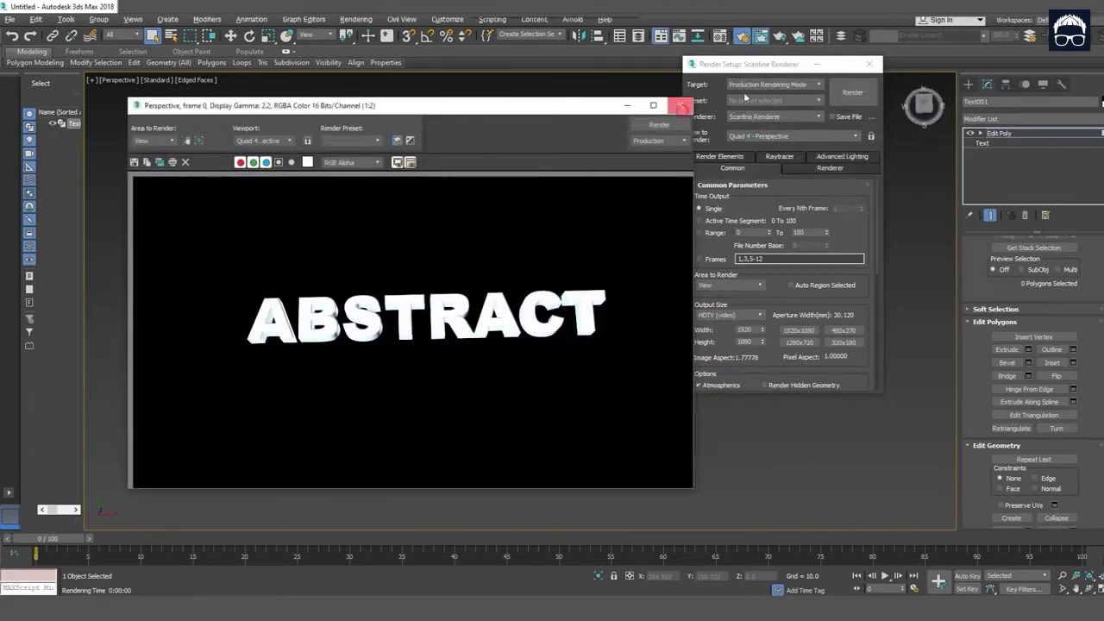
pyautogui.click(870, 64)
# In the Compact Material Editor, change slot 01 to Standard and assign it to Text001
pyautogui.click(673, 108)
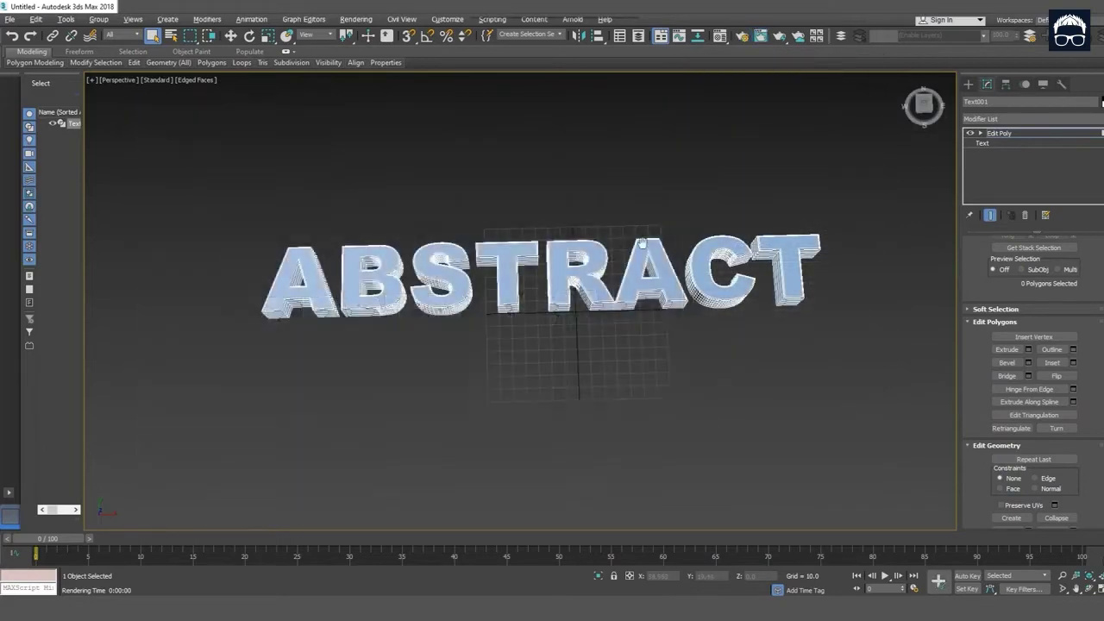
pyautogui.moveTo(643, 241); pyautogui.dragTo(622, 262, button='middle')
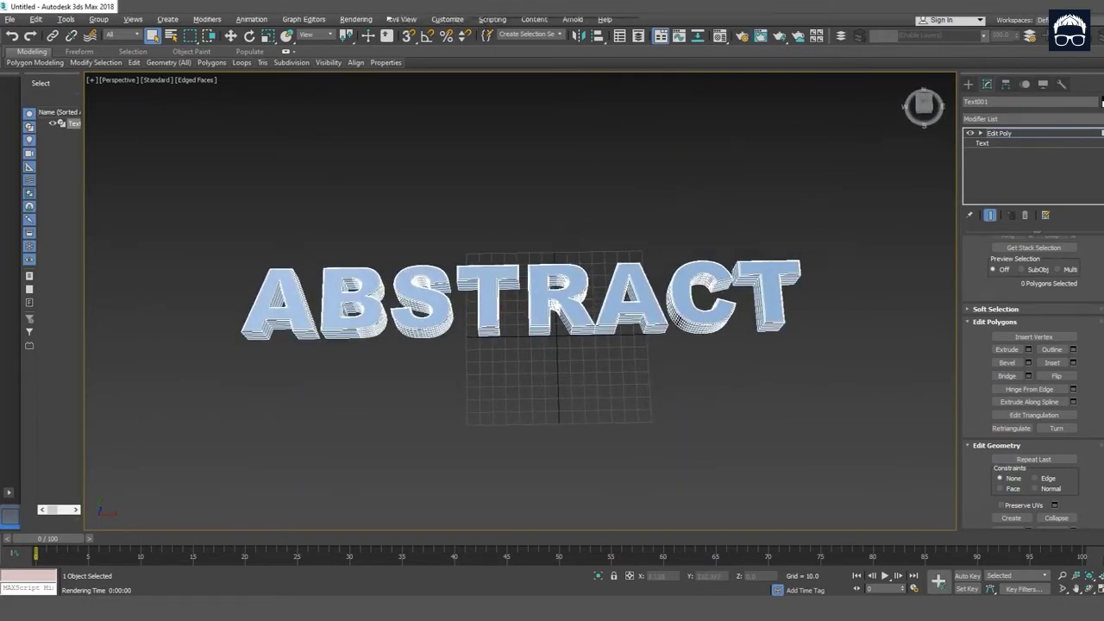
pyautogui.click(356, 19)
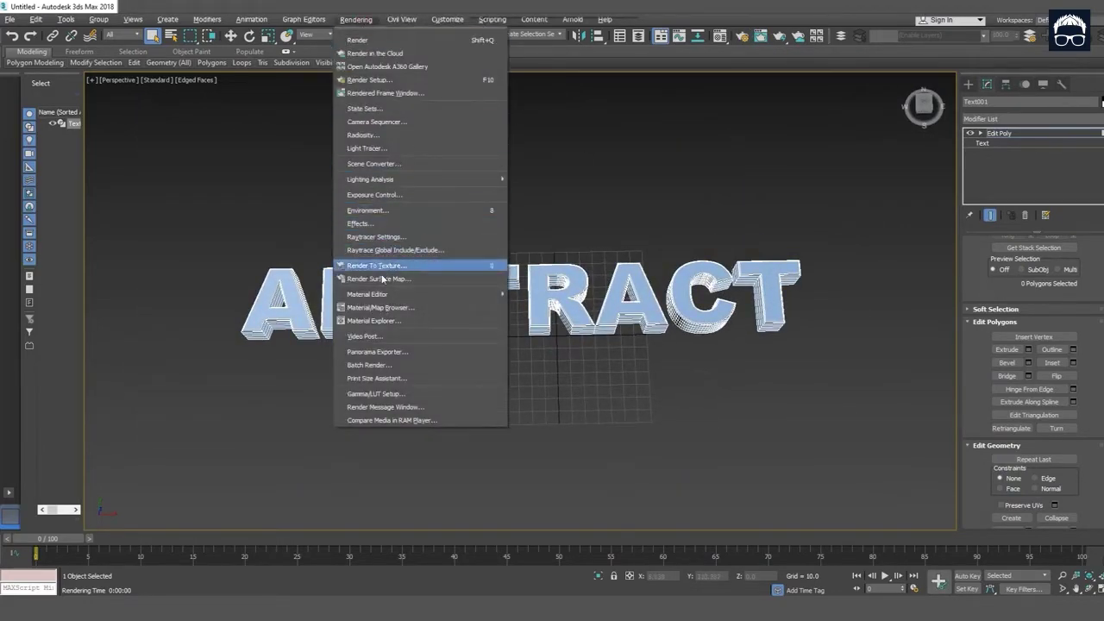
pyautogui.moveTo(421, 294)
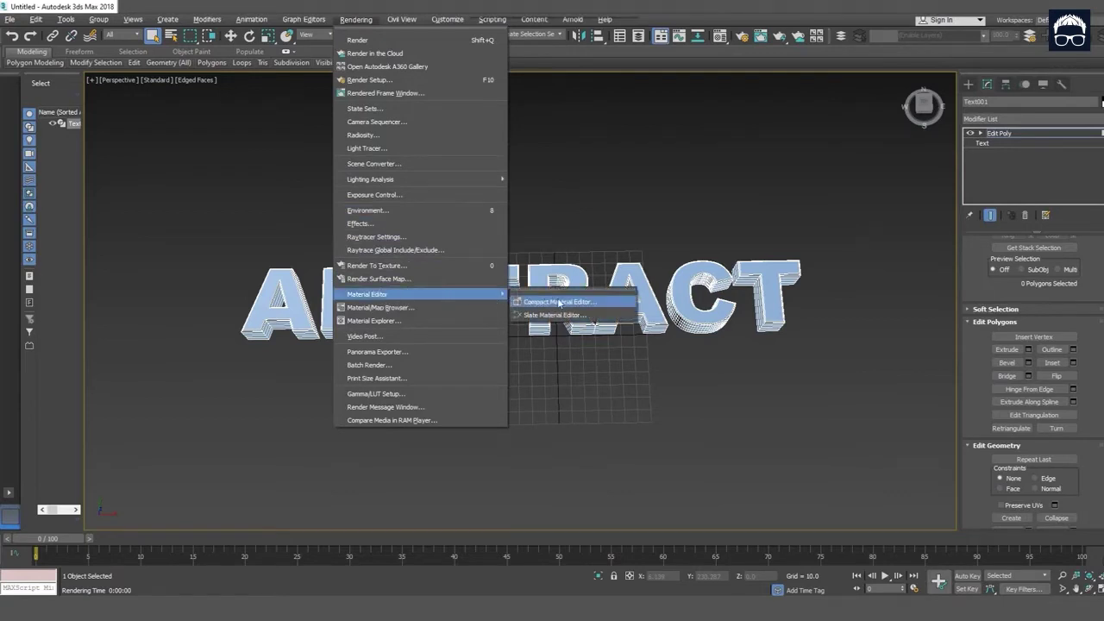
pyautogui.click(575, 304)
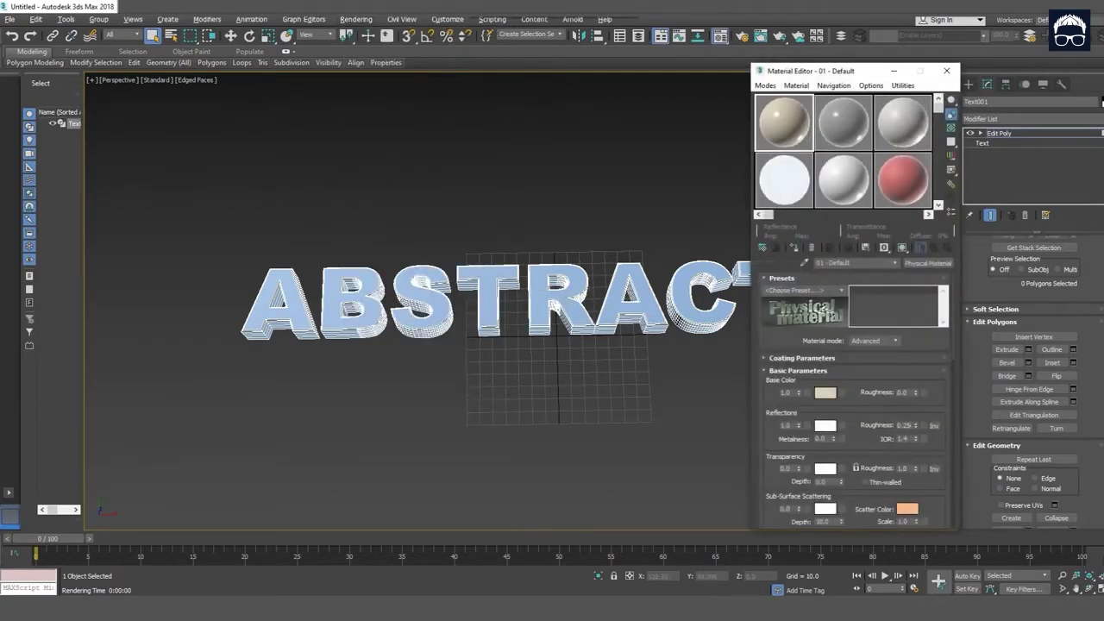
pyautogui.click(922, 267)
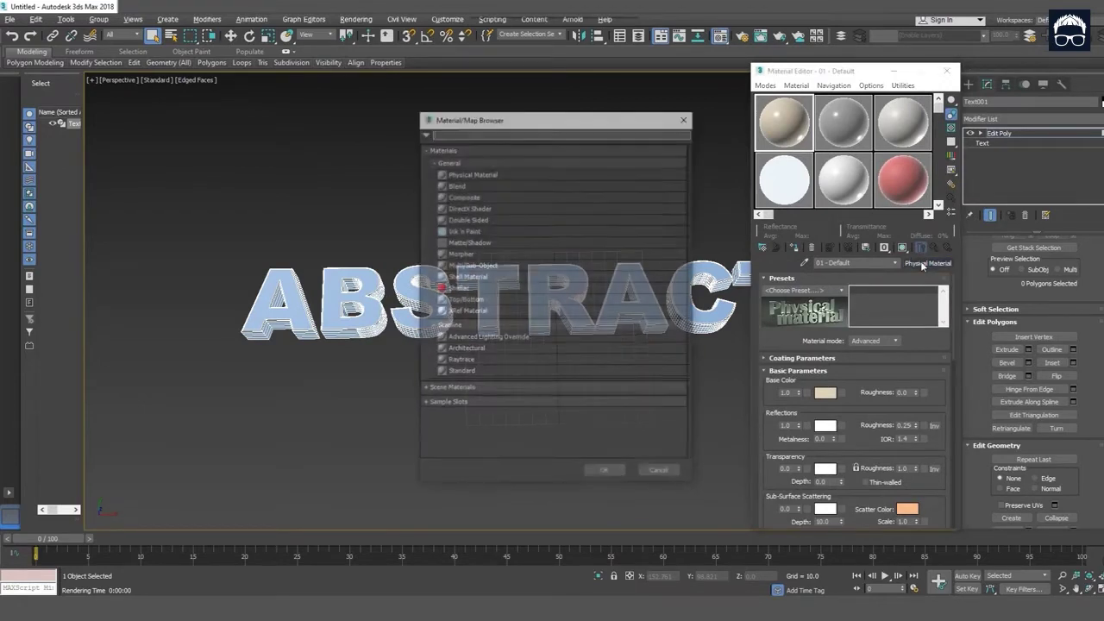
pyautogui.click(467, 373)
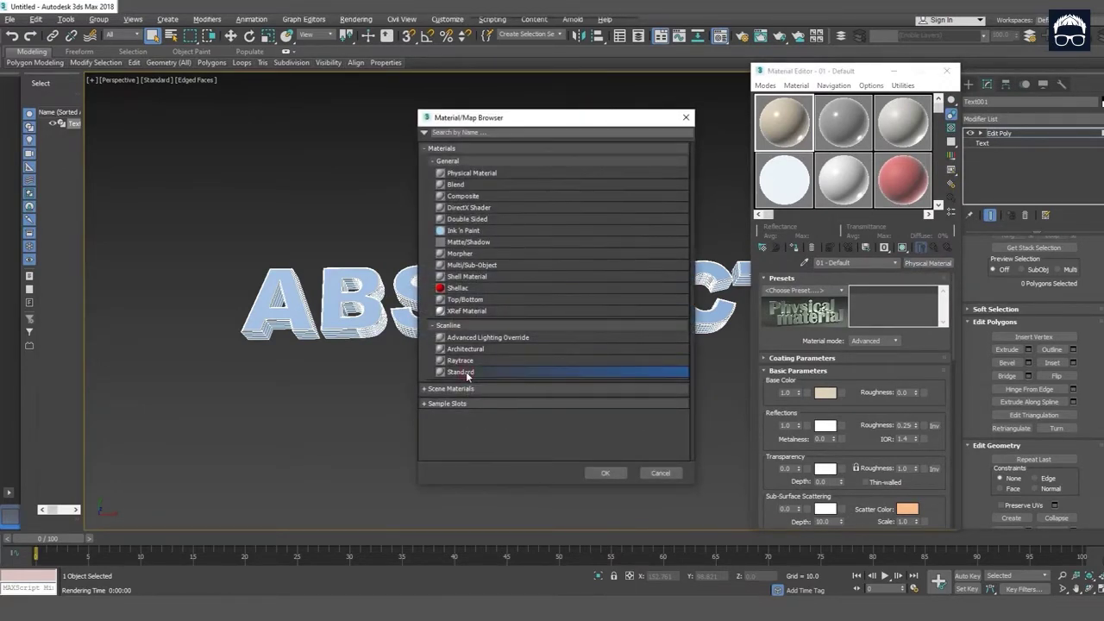
pyautogui.click(607, 474)
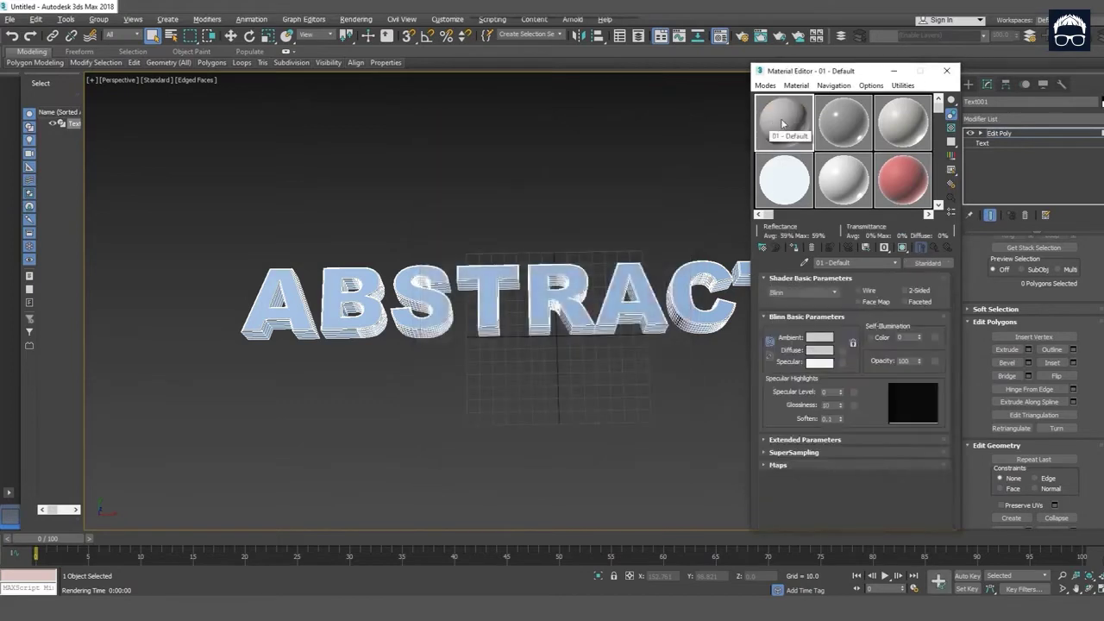
pyautogui.click(795, 247)
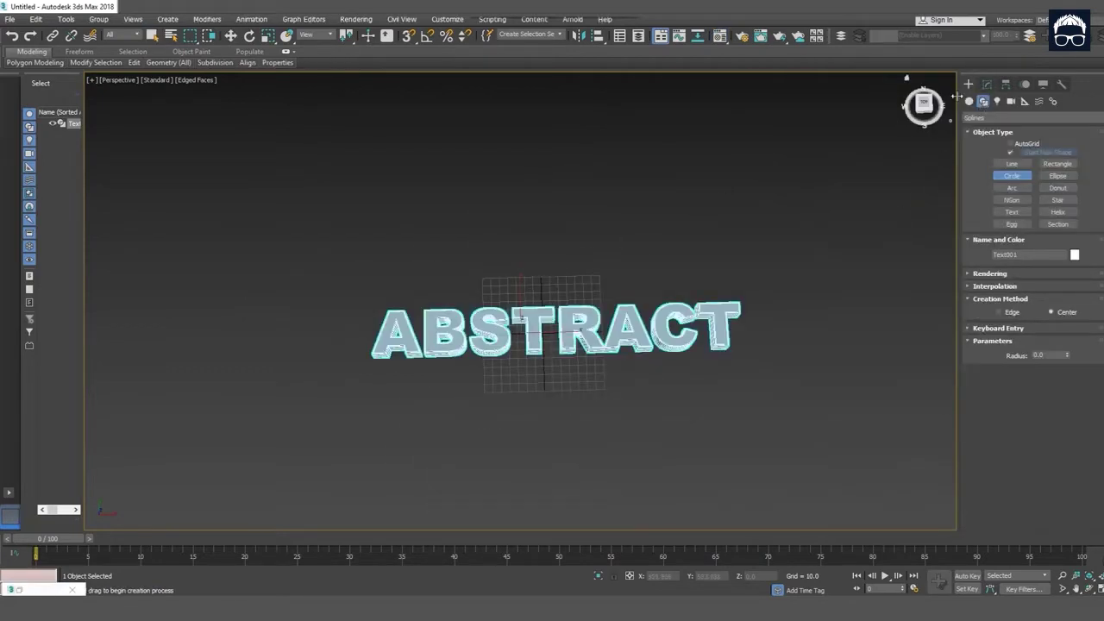
# Draw Circle001 with radius 259.59 centred on the ABSTRACT text, then view it from lower
pyautogui.click(987, 83)
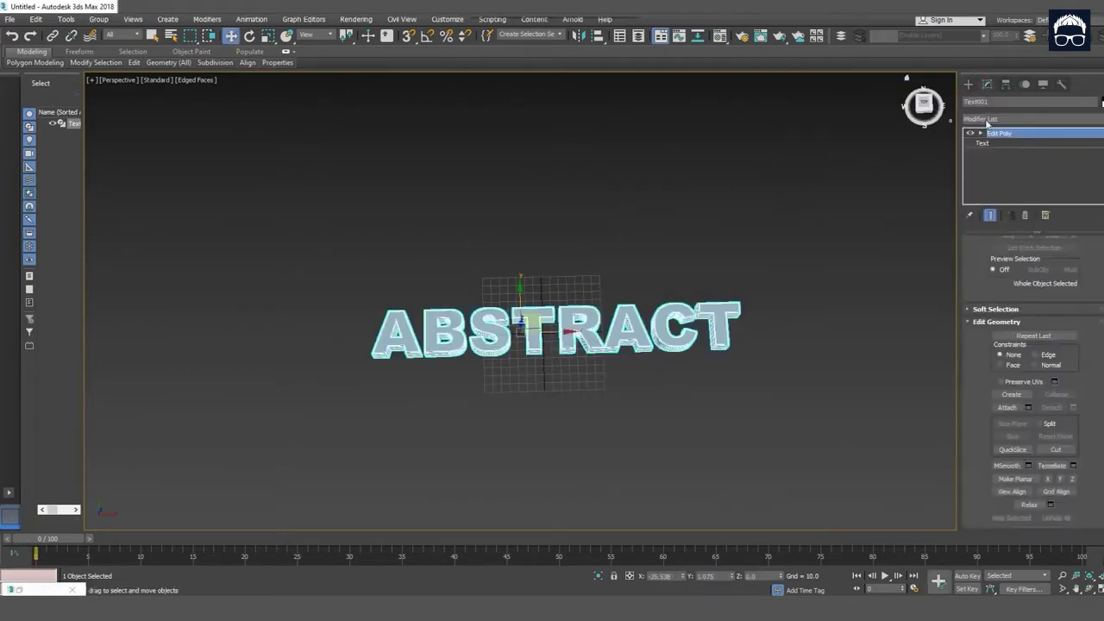
pyautogui.click(969, 84)
pyautogui.click(984, 101)
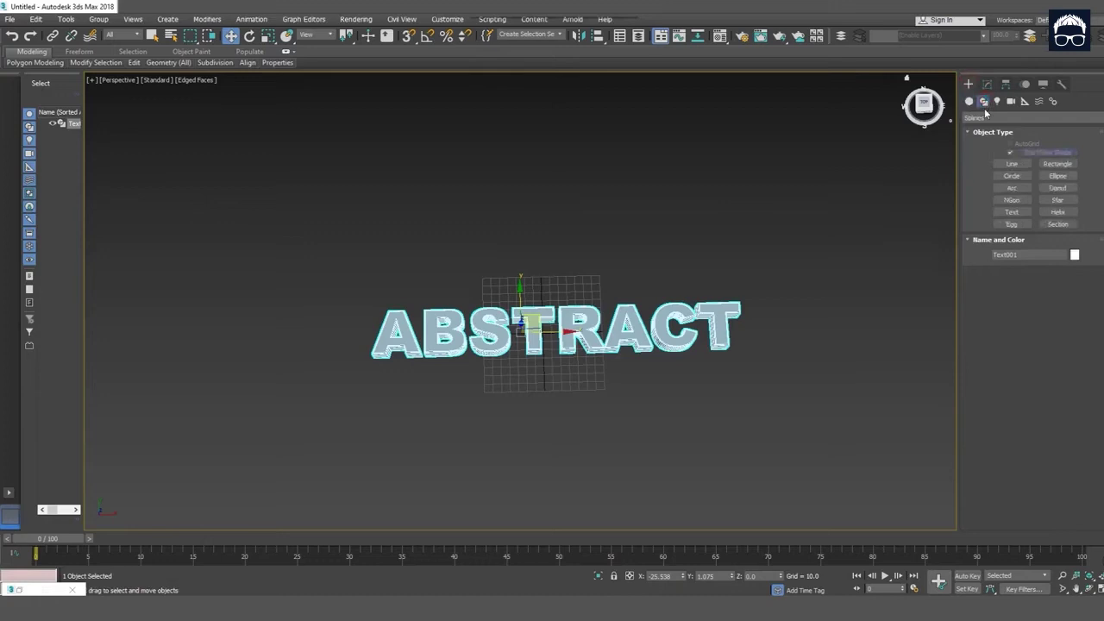
pyautogui.click(1012, 176)
pyautogui.moveTo(541, 335); pyautogui.dragTo(754, 380)
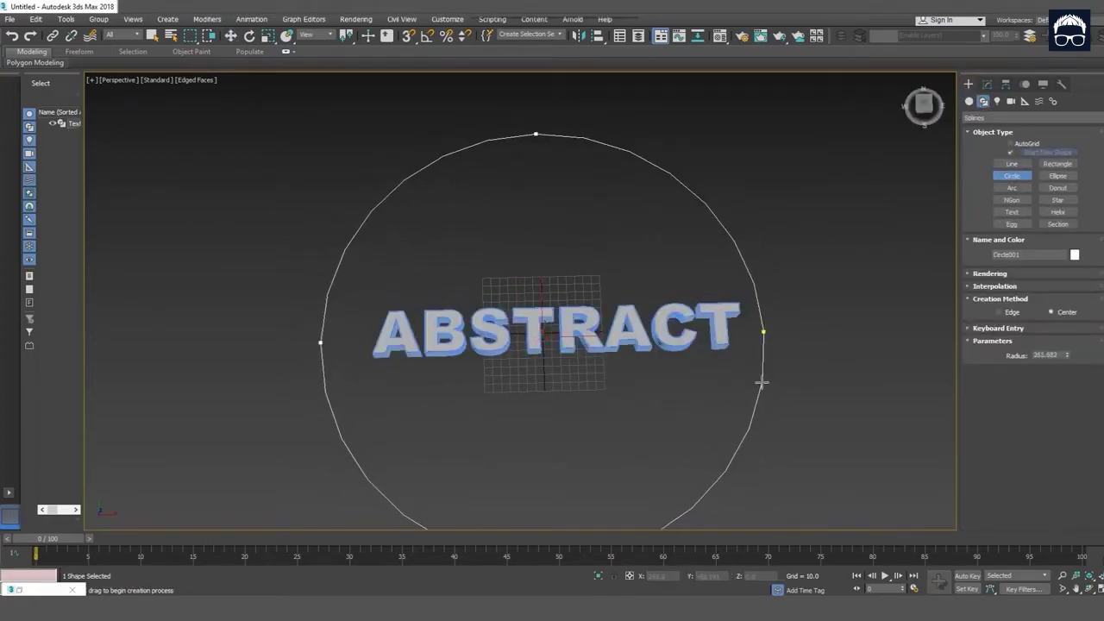
pyautogui.moveTo(754, 380); pyautogui.dragTo(762, 382)
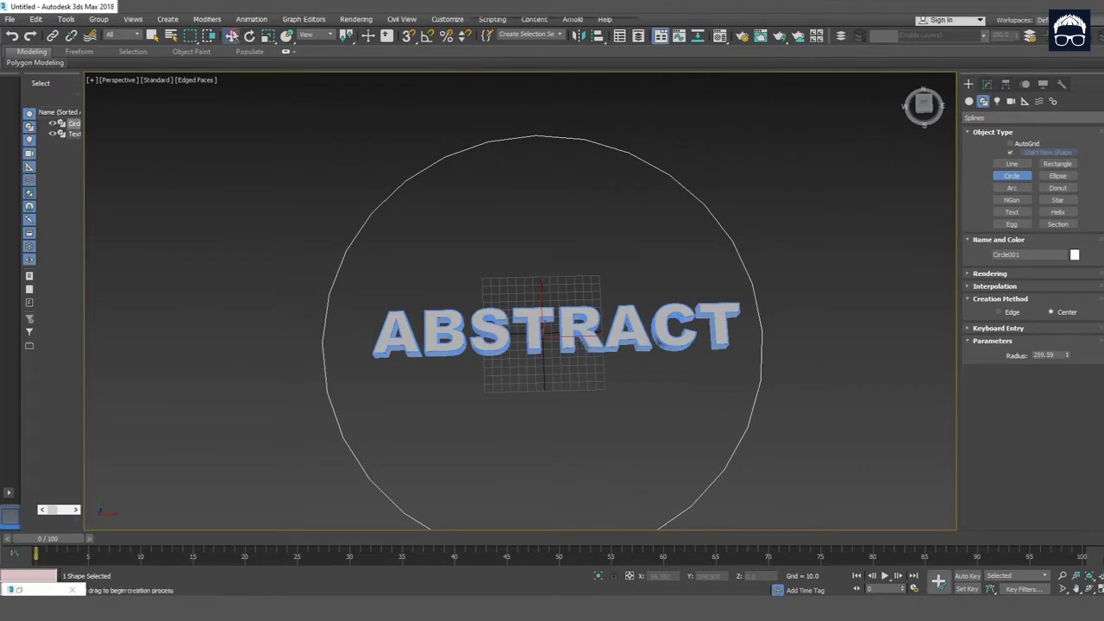
pyautogui.click(230, 36)
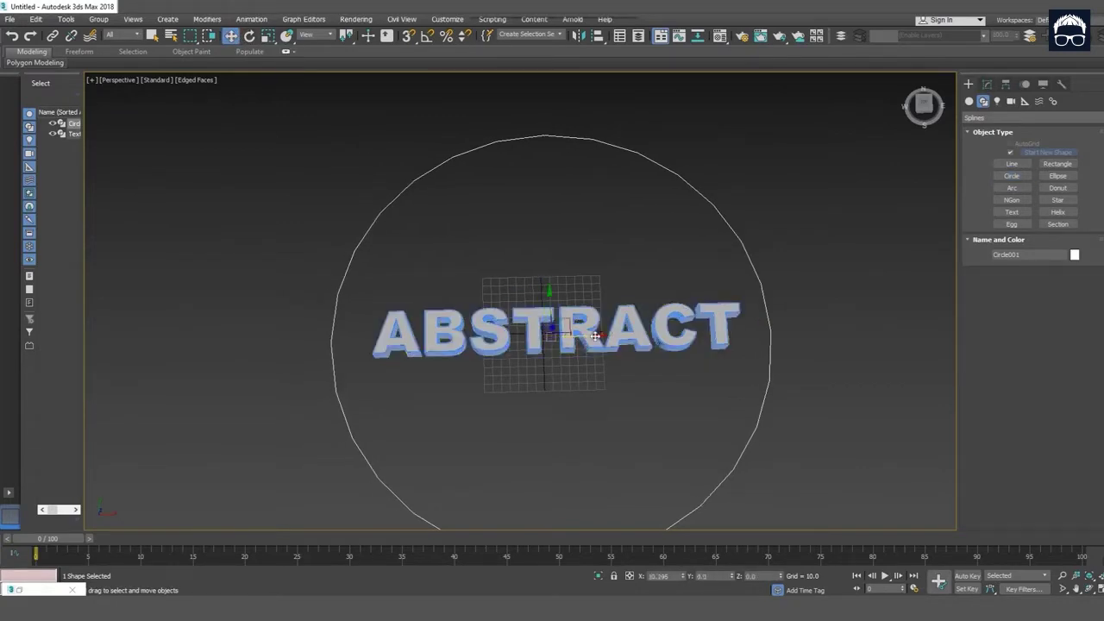
pyautogui.moveTo(612, 374)
pyautogui.keyDown('alt'); pyautogui.mouseDown(button='middle')
pyautogui.moveTo(596, 328)
pyautogui.moveTo(609, 355)
pyautogui.mouseUp(button='middle'); pyautogui.keyUp('alt')
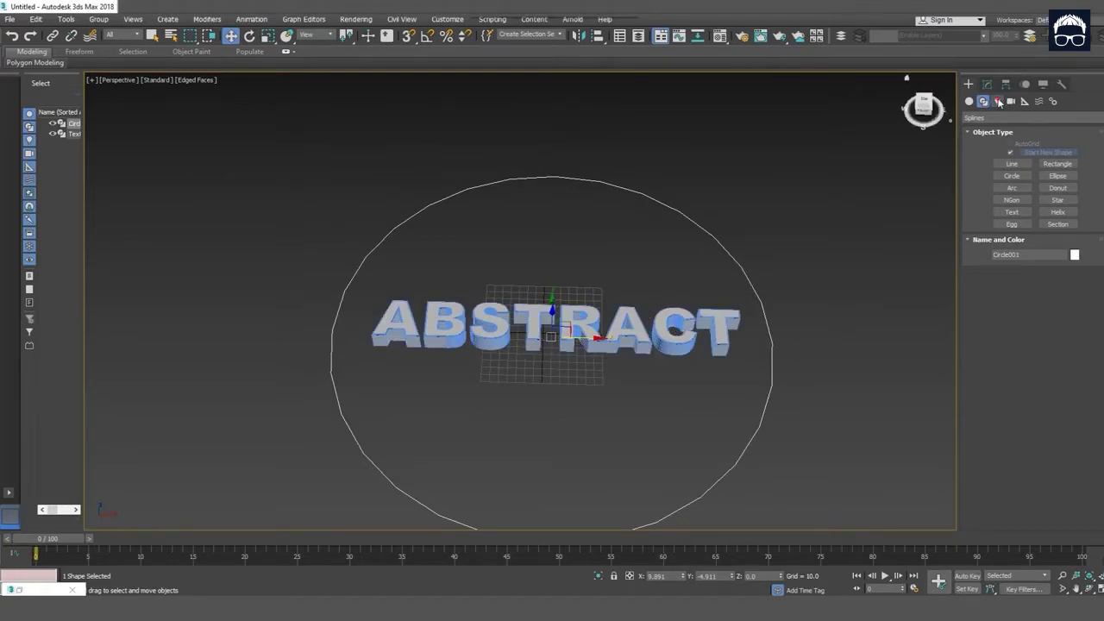
# Place a Standard Omni light, Omni001, on the right edge of the circle around ABSTRACT
pyautogui.click(998, 102)
pyautogui.click(1001, 119)
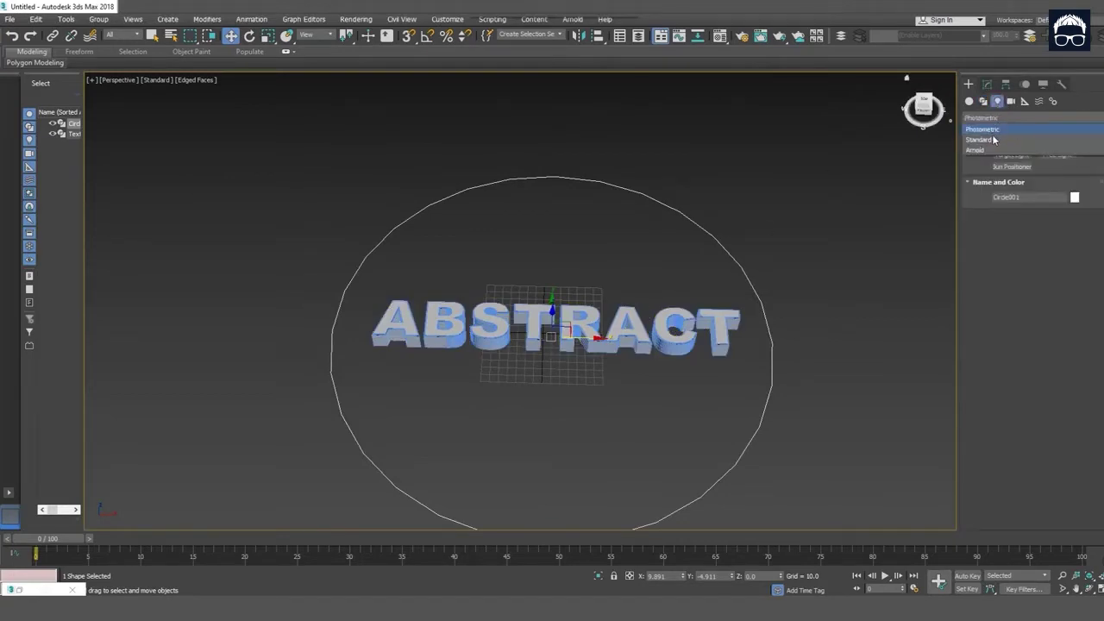
pyautogui.click(994, 140)
pyautogui.click(1012, 179)
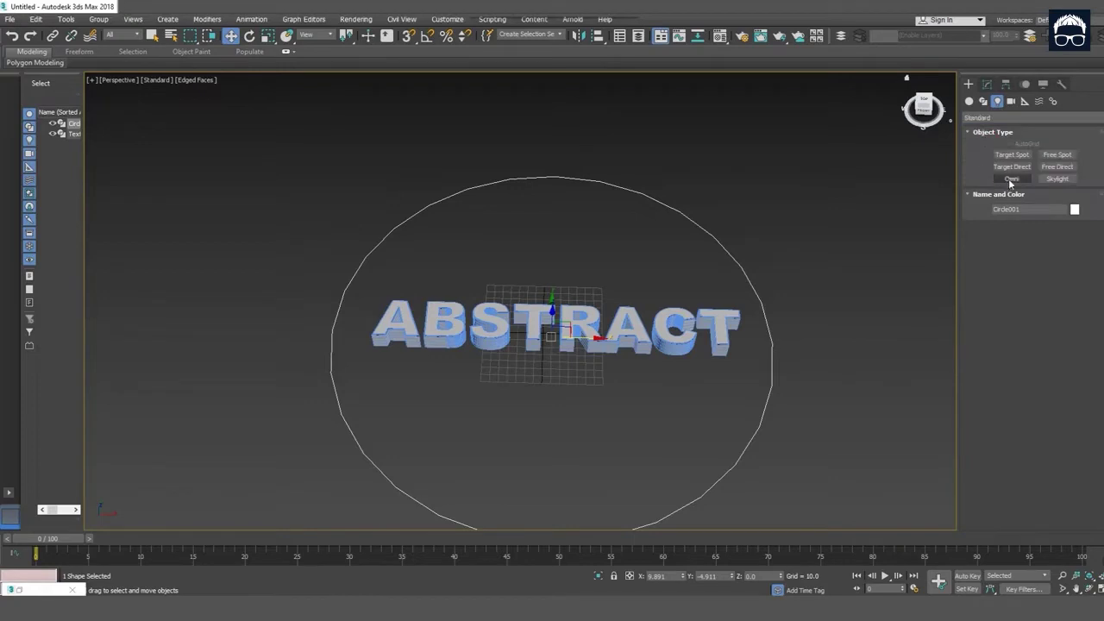
pyautogui.click(772, 348)
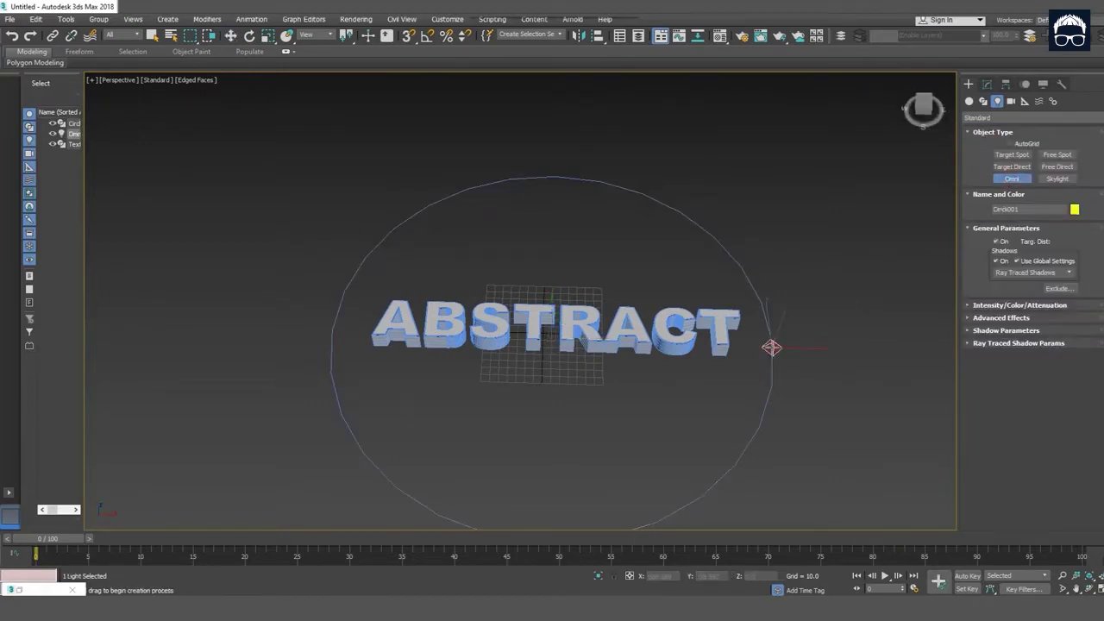
pyautogui.moveTo(748, 422)
pyautogui.keyDown('alt'); pyautogui.mouseDown(button='middle')
pyautogui.moveTo(735, 365)
pyautogui.moveTo(745, 419)
pyautogui.moveTo(724, 378)
pyautogui.mouseUp(button='middle'); pyautogui.keyUp('alt')
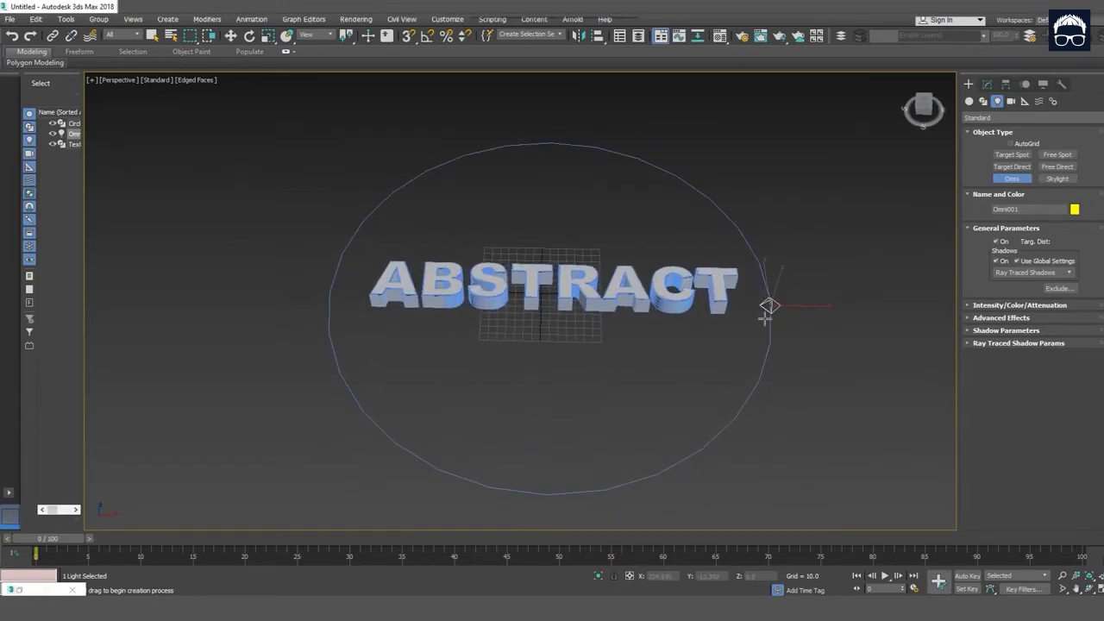
pyautogui.click(251, 20)
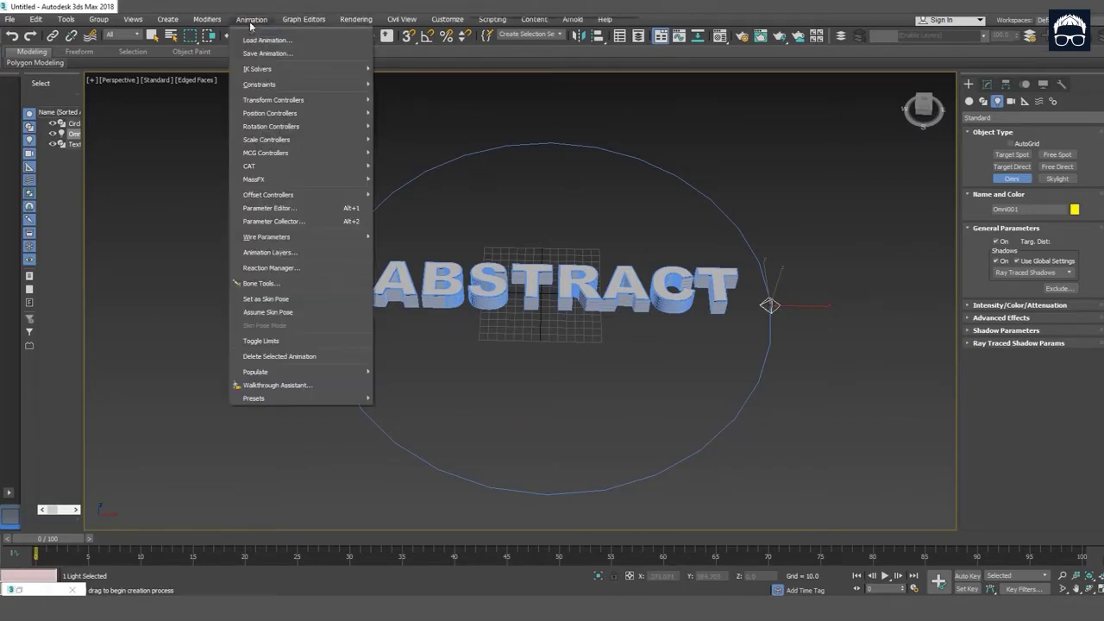
pyautogui.moveTo(259, 83)
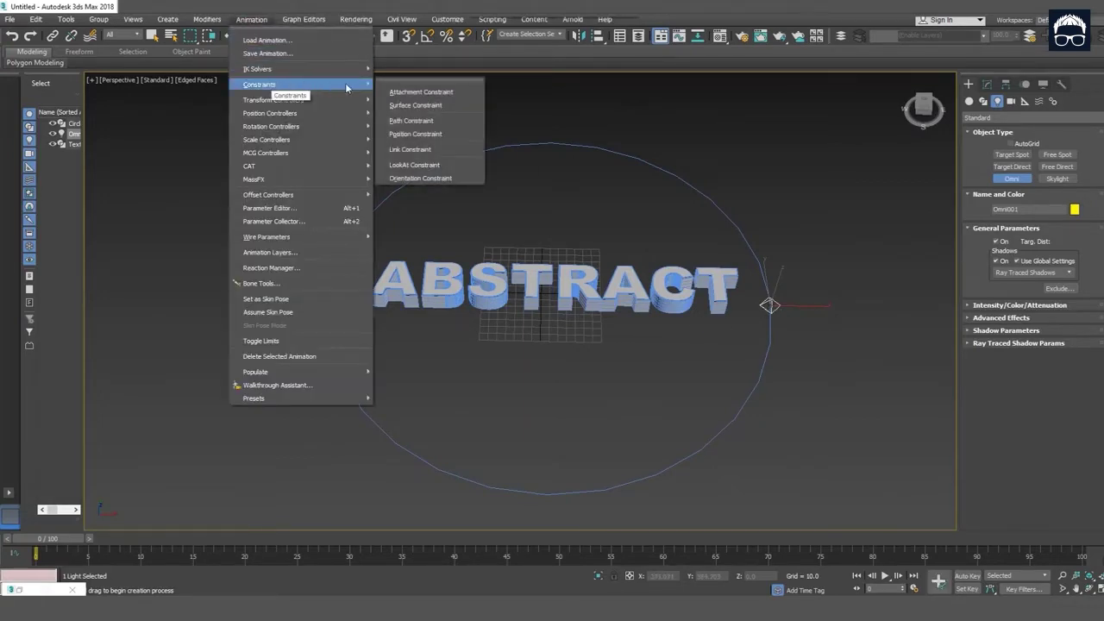
# Path-constrain Omni001 to Circle001, preview its orbit, and return to frame 0
pyautogui.click(427, 121)
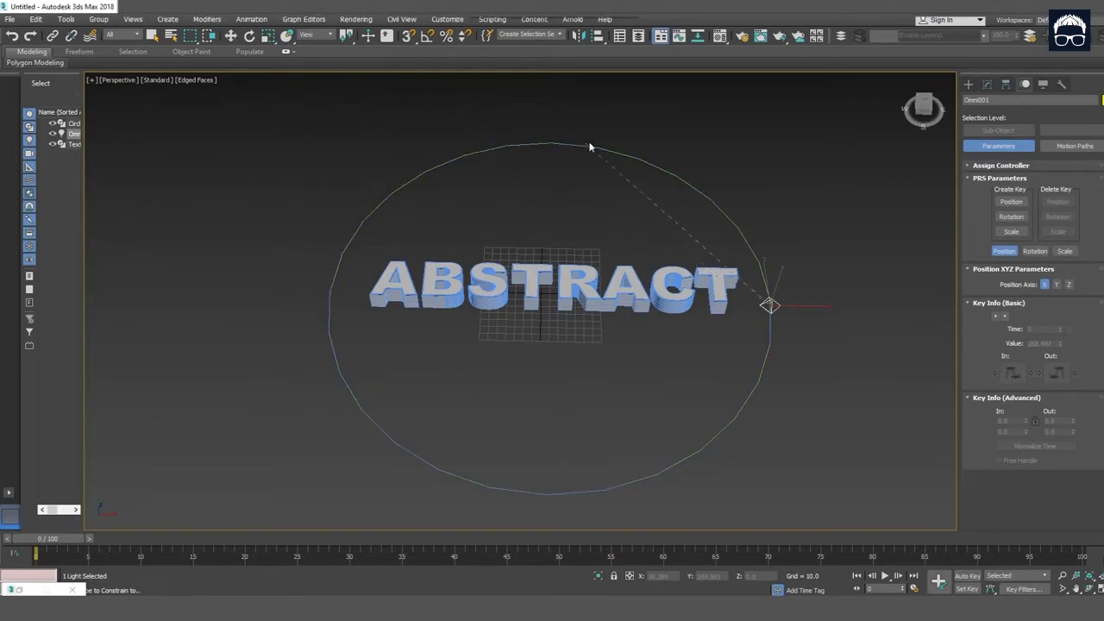
pyautogui.click(635, 153)
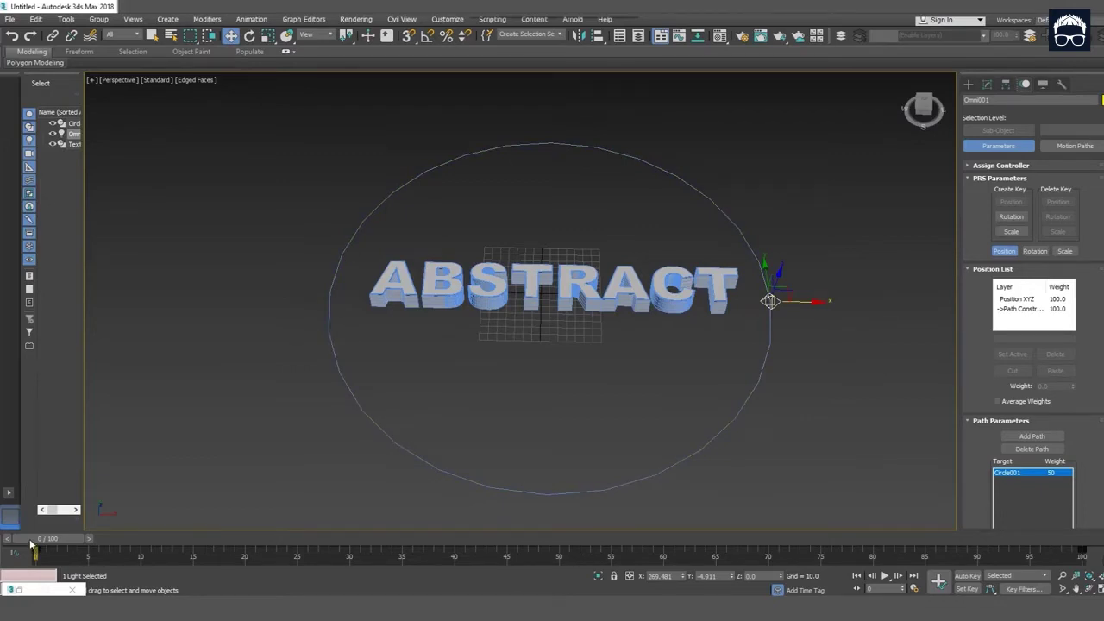
pyautogui.moveTo(32, 543)
pyautogui.mouseDown()
pyautogui.moveTo(547, 542)
pyautogui.moveTo(809, 516)
pyautogui.moveTo(826, 521)
pyautogui.moveTo(231, 524)
pyautogui.moveTo(949, 535)
pyautogui.moveTo(291, 551)
pyautogui.moveTo(351, 552)
pyautogui.moveTo(873, 503)
pyautogui.moveTo(604, 522)
pyautogui.moveTo(171, 515)
pyautogui.moveTo(752, 498)
pyautogui.moveTo(244, 494)
pyautogui.moveTo(35, 509)
pyautogui.mouseUp()
pyautogui.press('w')
pyautogui.keyDown('alt'); pyautogui.moveTo(733, 347); pyautogui.dragTo(730, 329, button='middle'); pyautogui.keyUp('alt')
pyautogui.click(824, 279)
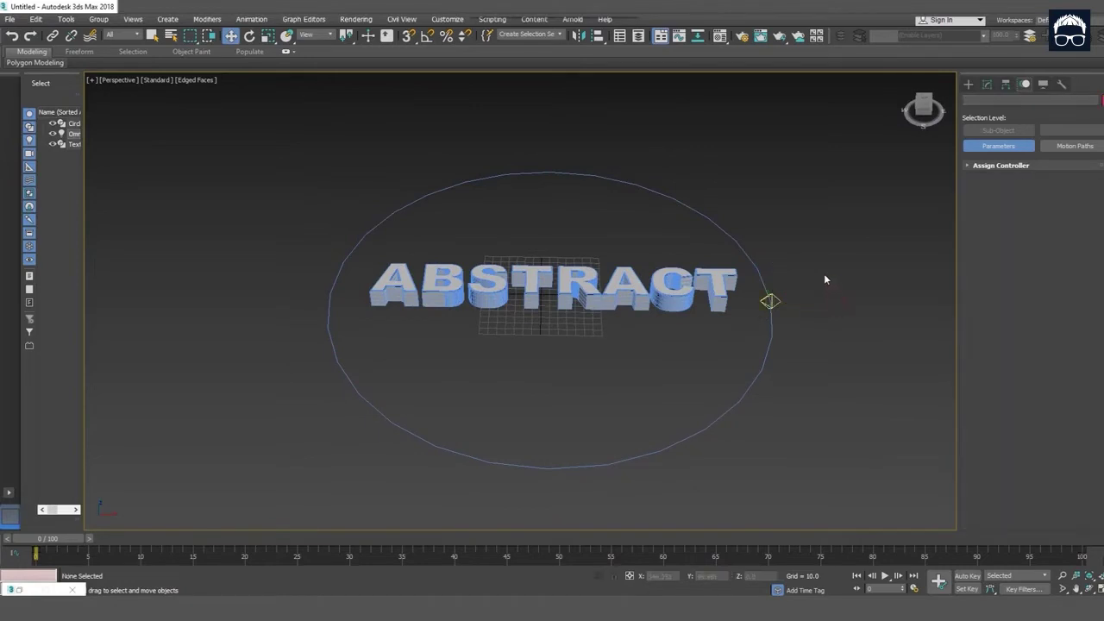
# Select Omni001 and add Circle001 to the selection
pyautogui.click(767, 316)
pyautogui.keyDown('alt'); pyautogui.moveTo(761, 373); pyautogui.dragTo(773, 315, button='middle'); pyautogui.keyUp('alt')
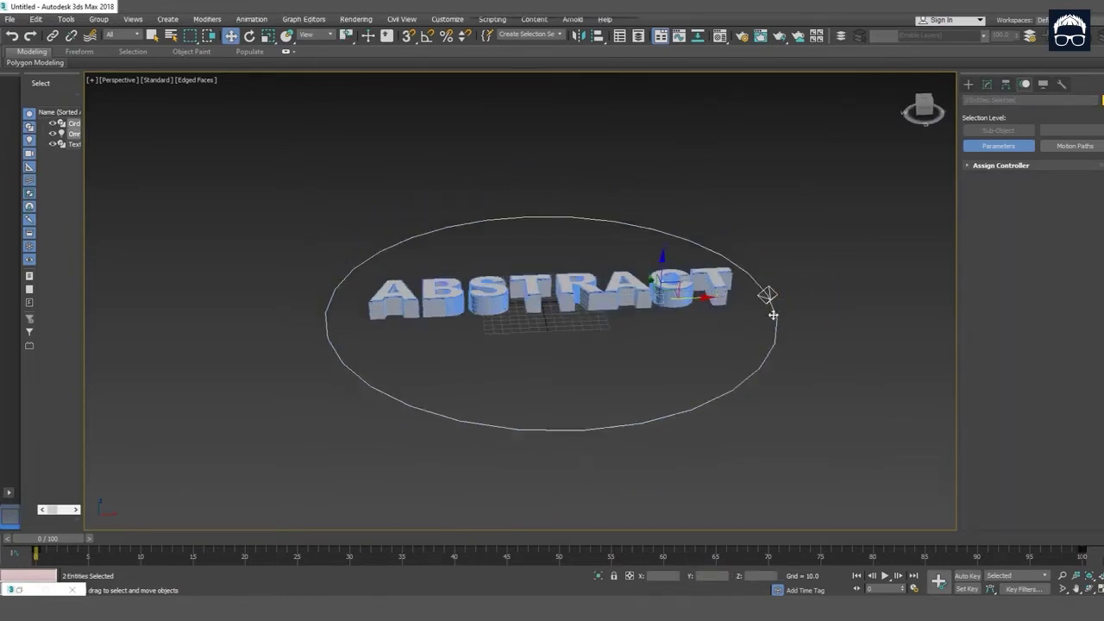
pyautogui.click(776, 294)
pyautogui.click(773, 295)
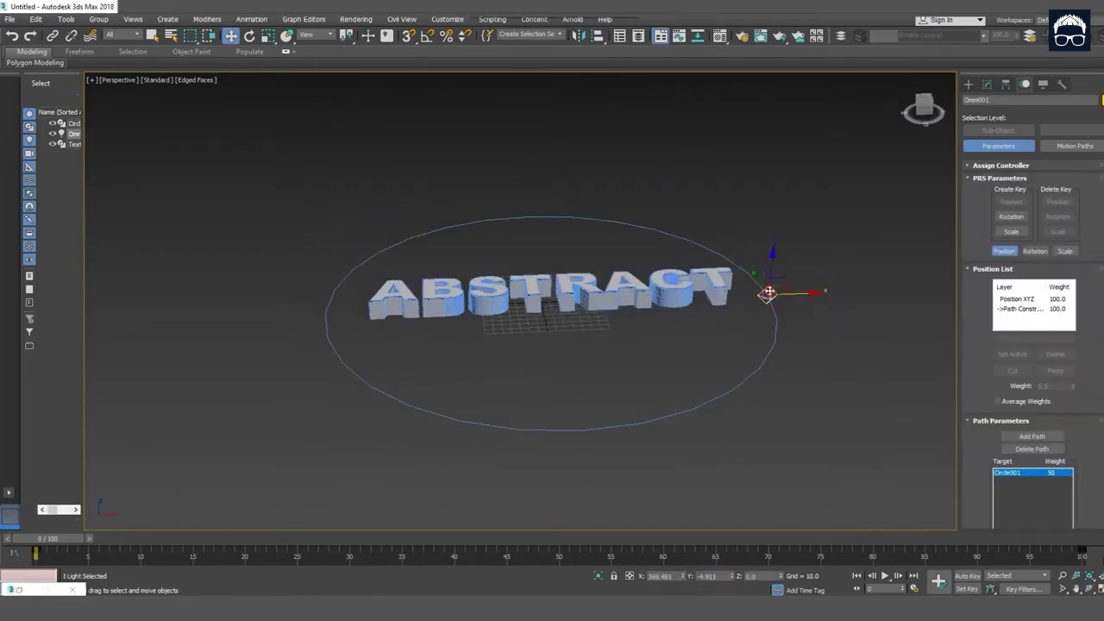
pyautogui.keyDown('ctrl'); pyautogui.click(760, 363); pyautogui.keyUp('ctrl')
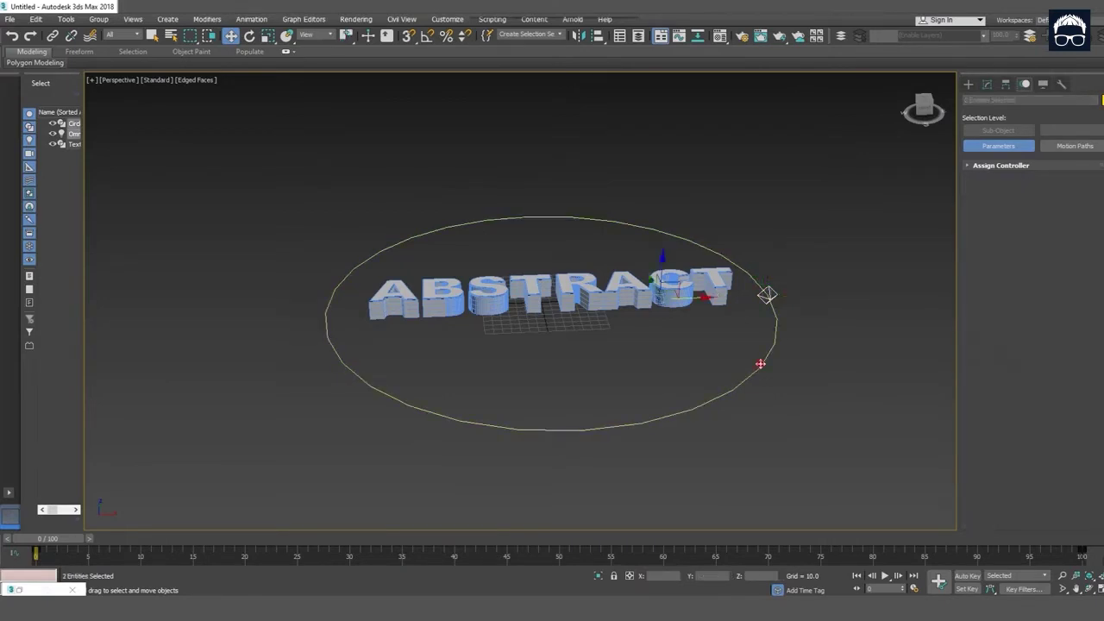
# Clone the circle and light upward as an independent Copy, then rotate the copy to tilt it
pyautogui.keyDown('shift'); pyautogui.moveTo(652, 268); pyautogui.dragTo(674, 249); pyautogui.keyUp('shift')
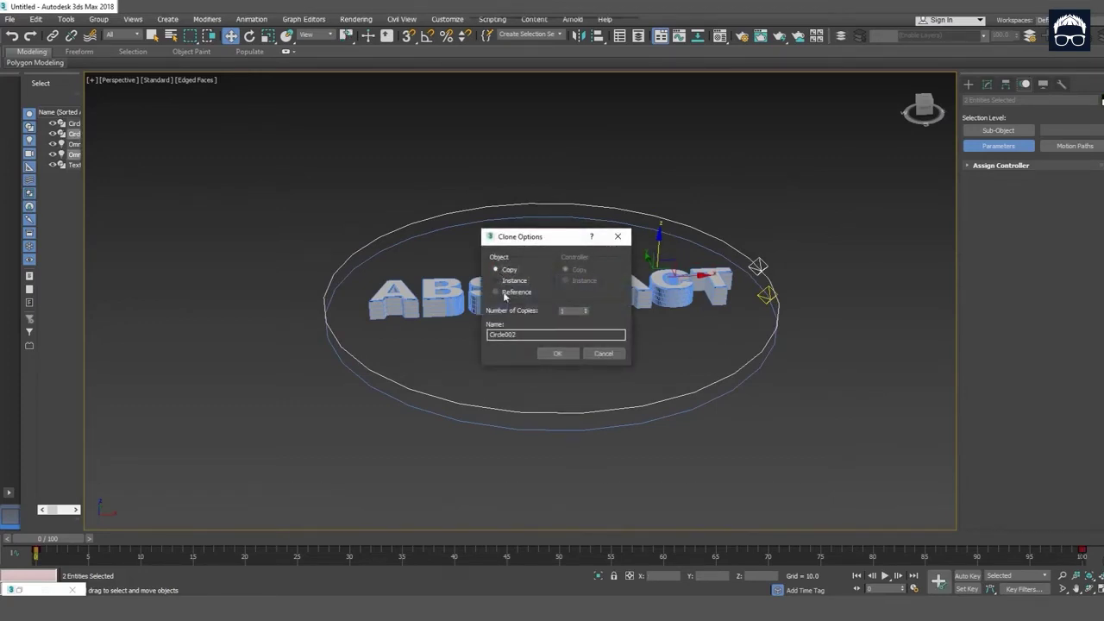
pyautogui.click(559, 354)
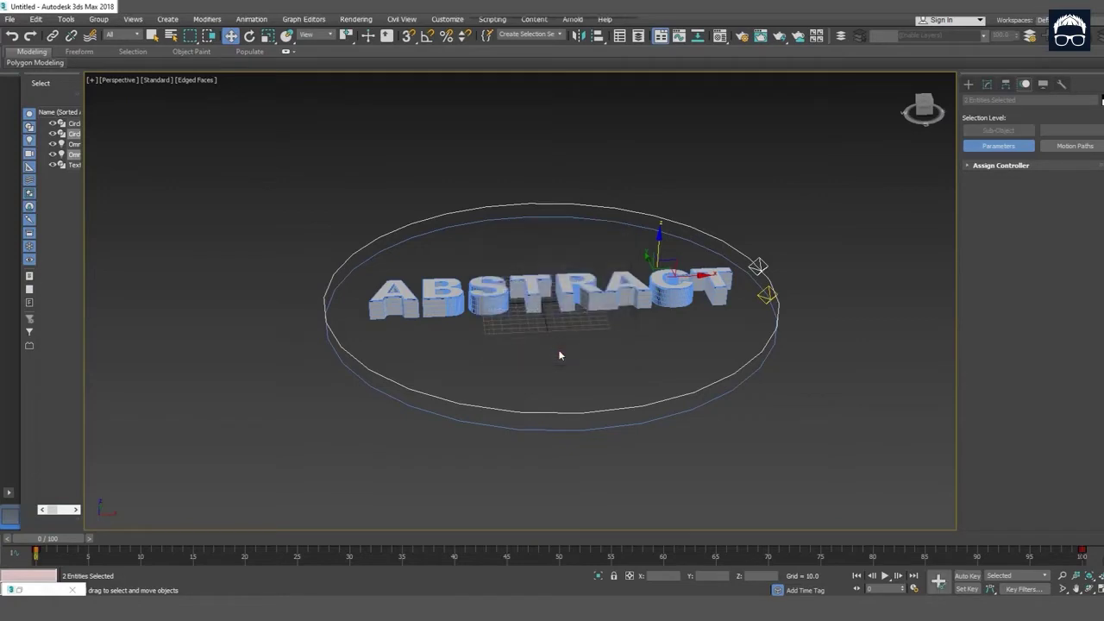
pyautogui.keyDown('alt'); pyautogui.moveTo(587, 405); pyautogui.dragTo(589, 422, button='middle'); pyautogui.keyUp('alt')
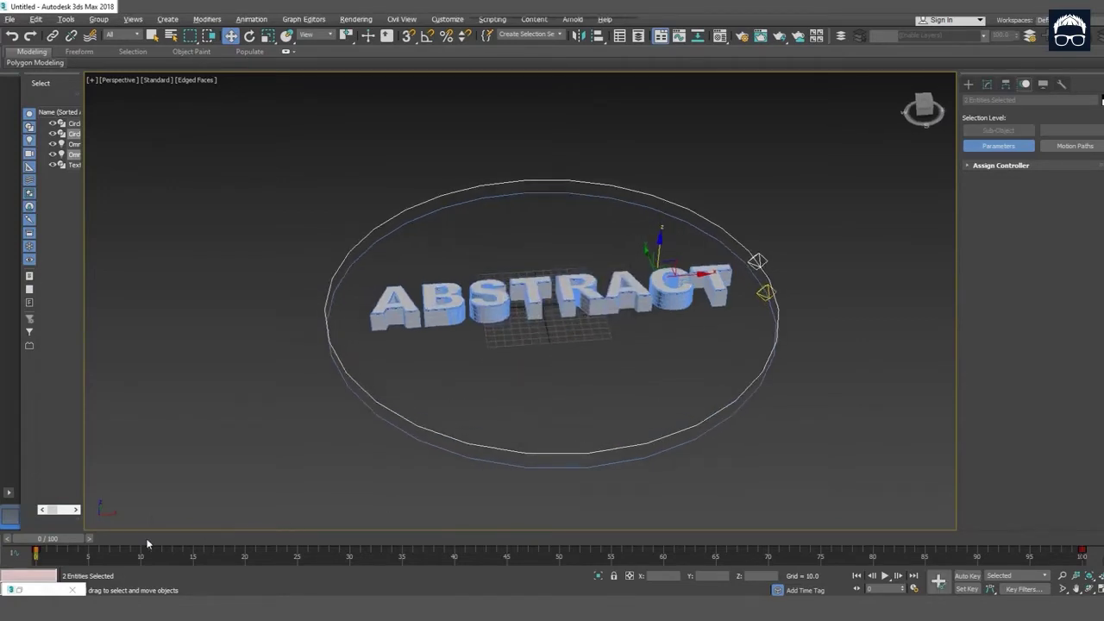
pyautogui.click(250, 36)
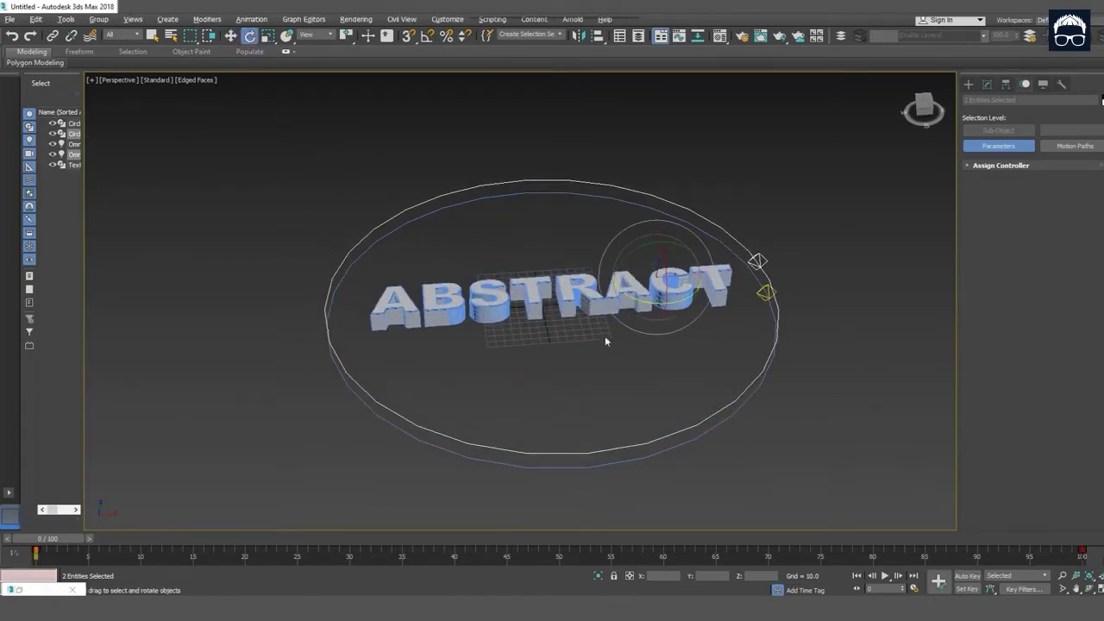
pyautogui.moveTo(633, 299); pyautogui.dragTo(590, 295)
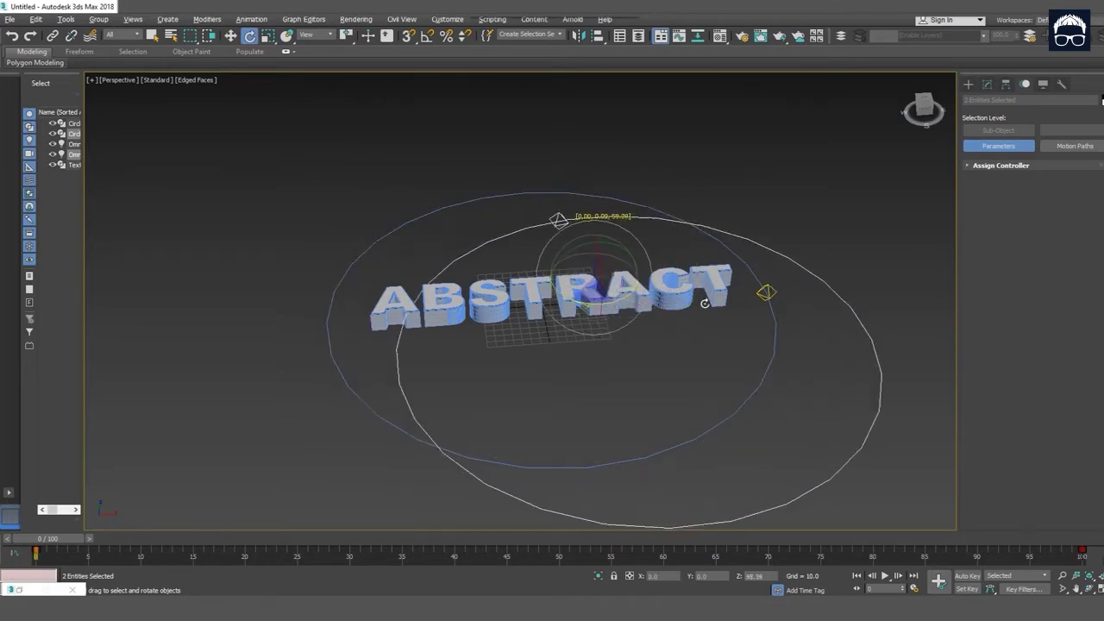
pyautogui.hotkey('alt', 'w')
# Centre the tilted copied circle on the text in Top view
pyautogui.scroll(-3, 389, 199)
pyautogui.press('w')
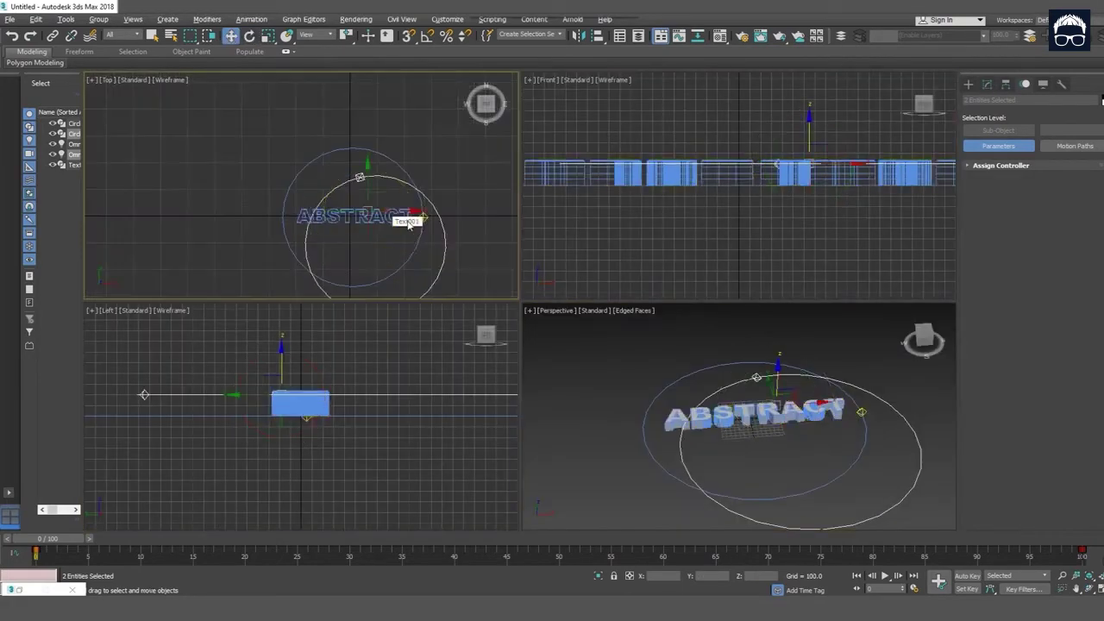
pyautogui.moveTo(386, 196); pyautogui.dragTo(364, 167)
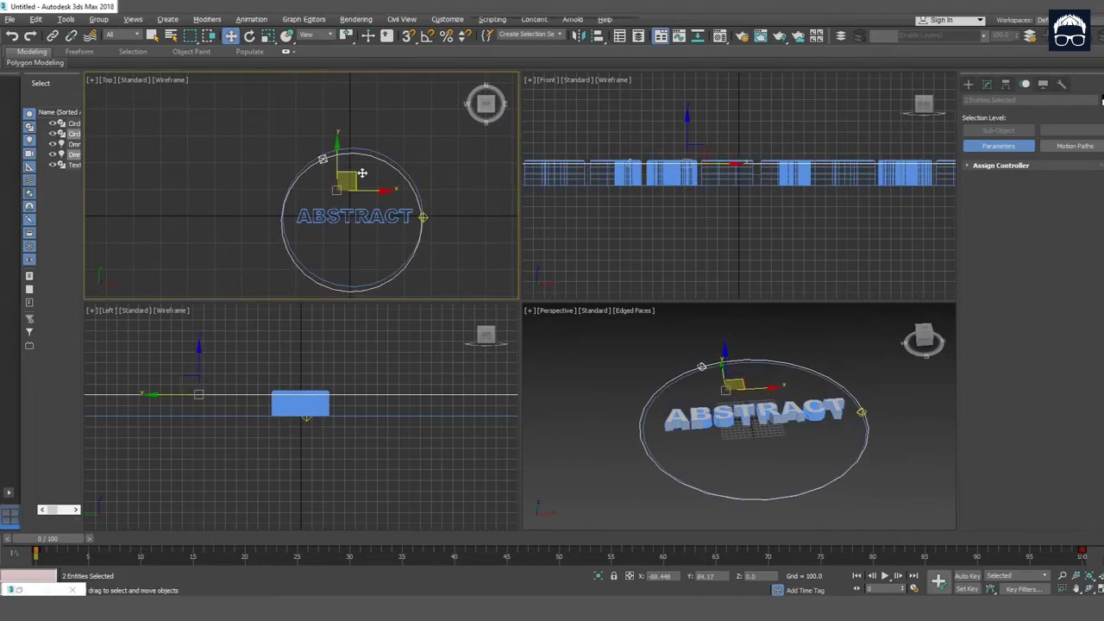
pyautogui.middleClick(708, 366)
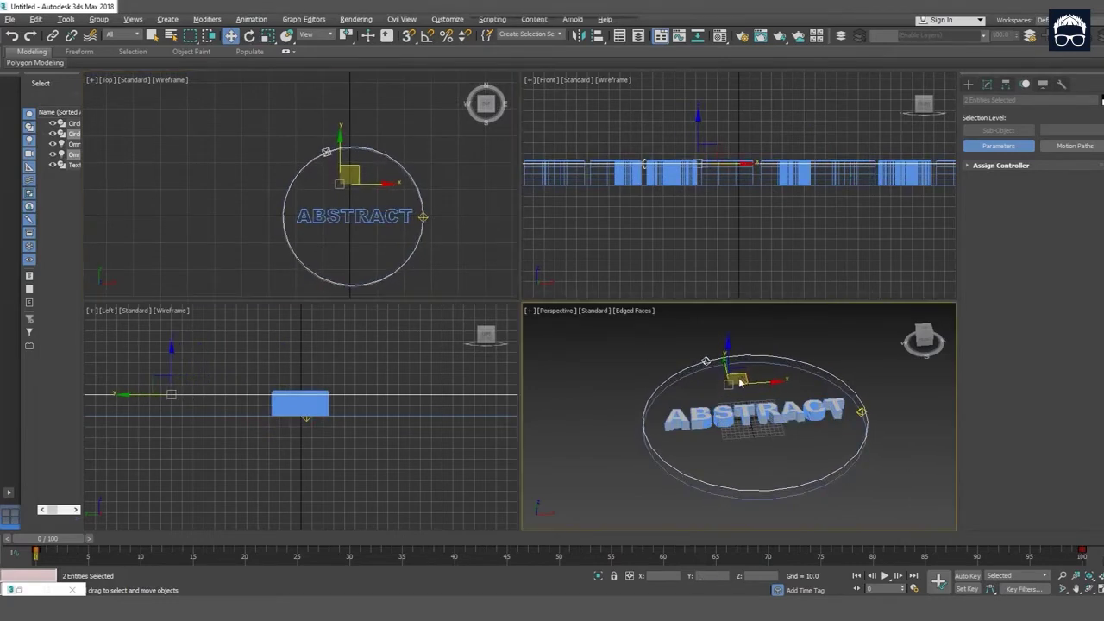
pyautogui.hotkey('alt', 'w')
pyautogui.keyDown('alt'); pyautogui.moveTo(647, 394); pyautogui.dragTo(645, 389, button='middle'); pyautogui.keyUp('alt')
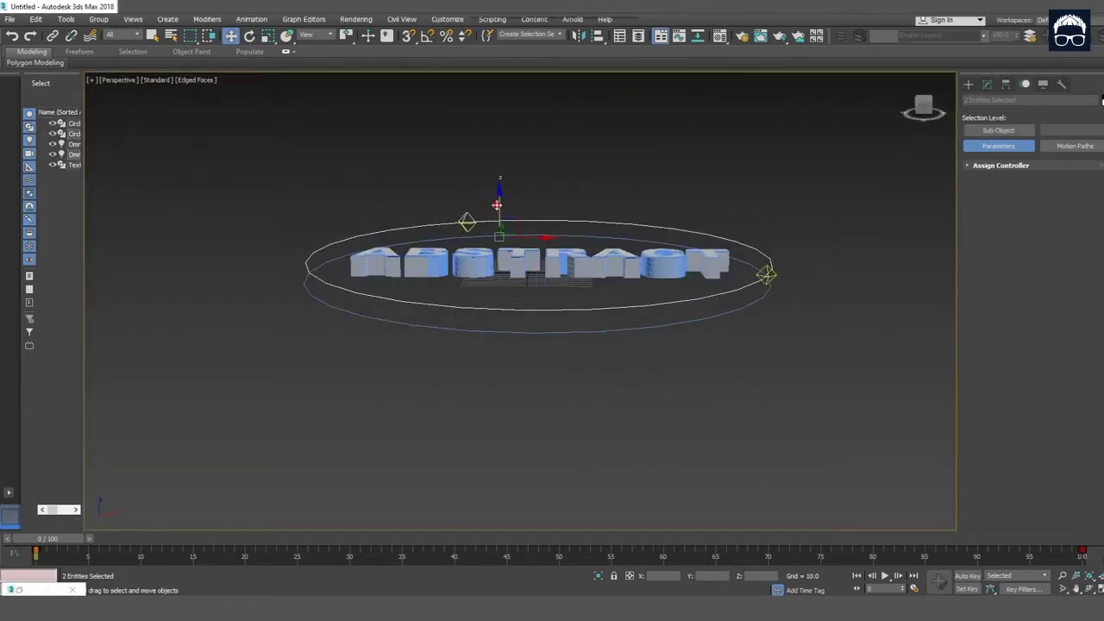
# Clone another circle-and-light Copy upward and flip it 180° around X
pyautogui.keyDown('shift'); pyautogui.moveTo(500, 215); pyautogui.dragTo(501, 179); pyautogui.keyUp('shift')
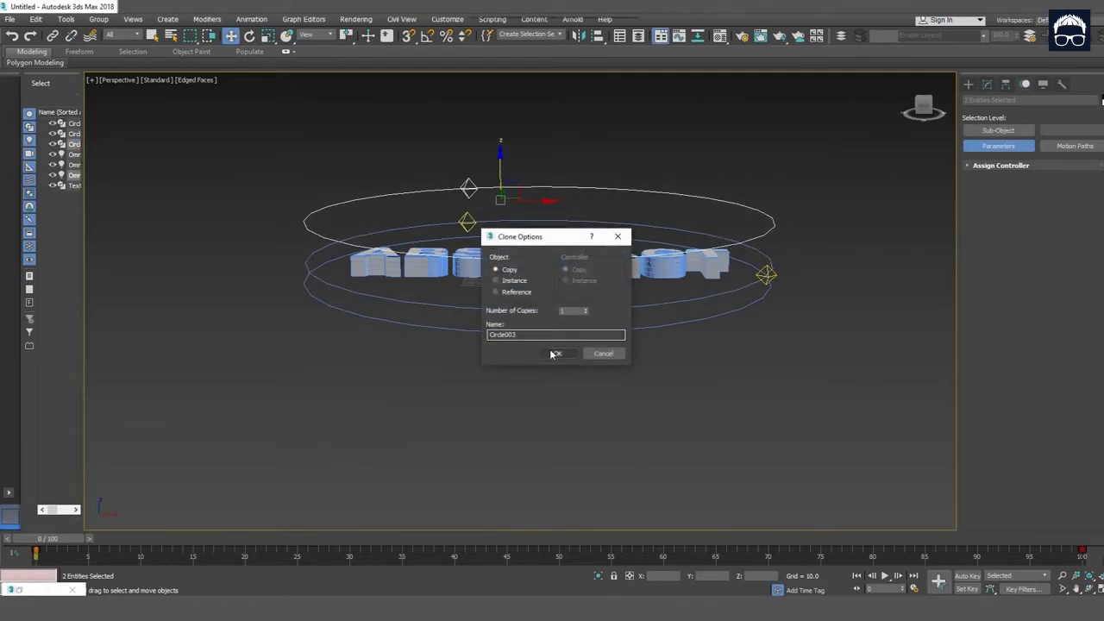
pyautogui.click(558, 353)
pyautogui.keyDown('alt'); pyautogui.moveTo(483, 341); pyautogui.dragTo(481, 364, button='middle'); pyautogui.keyUp('alt')
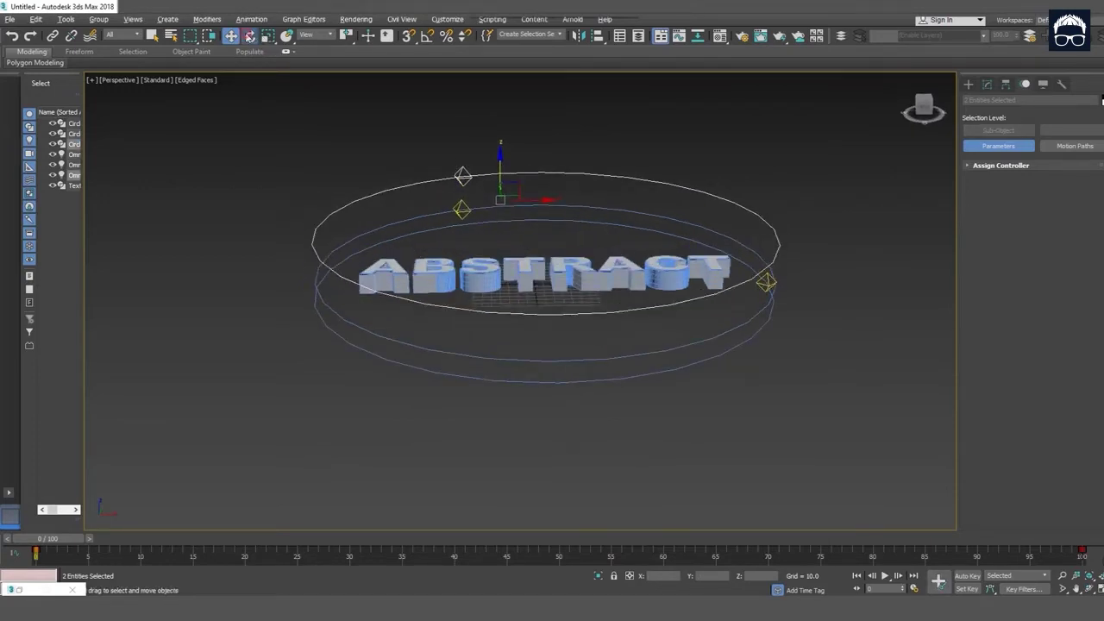
pyautogui.click(249, 35)
pyautogui.moveTo(505, 174); pyautogui.dragTo(480, 282)
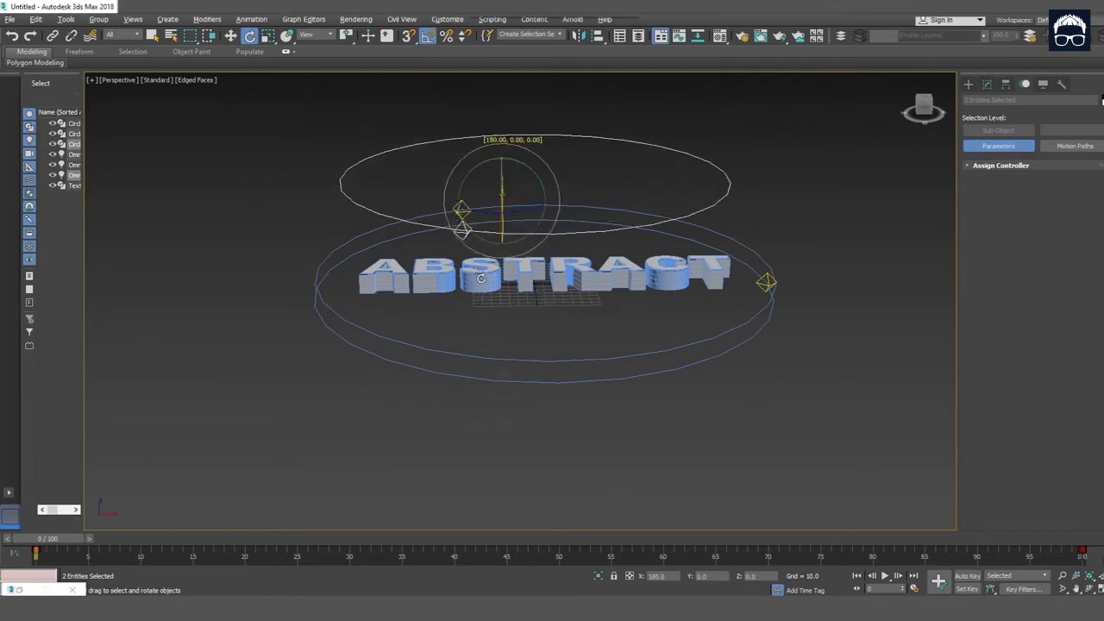
# Line the flipped circle up with the blue circle in Top view
pyautogui.hotkey('alt', 'w')
pyautogui.rightClick(213, 230)
pyautogui.hotkey('alt', 'w')
pyautogui.press('w')
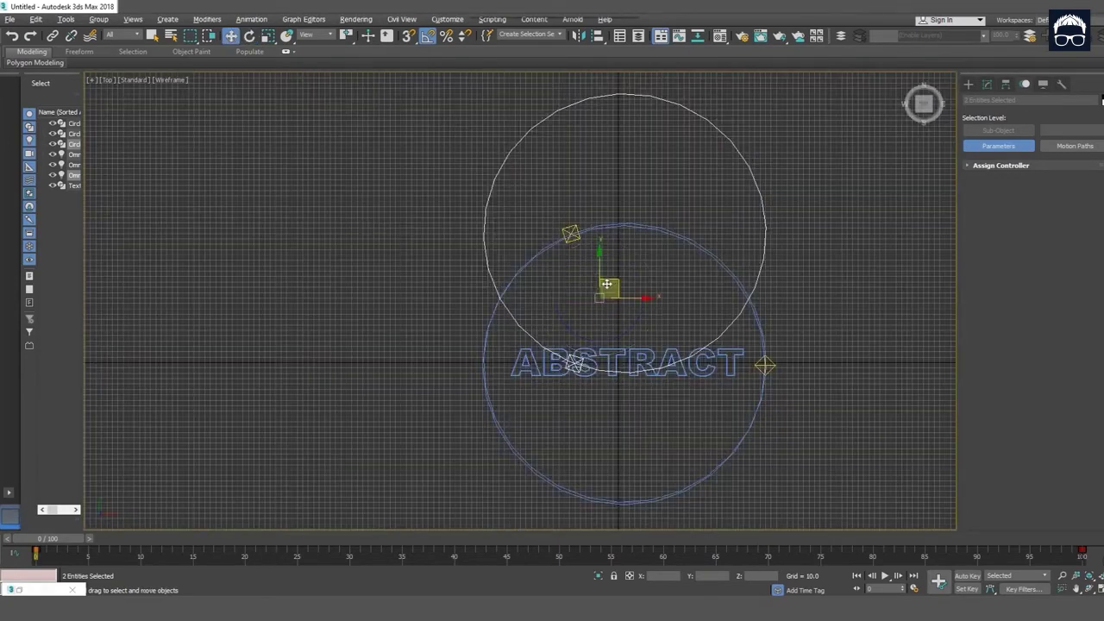
pyautogui.moveTo(608, 284); pyautogui.dragTo(612, 412)
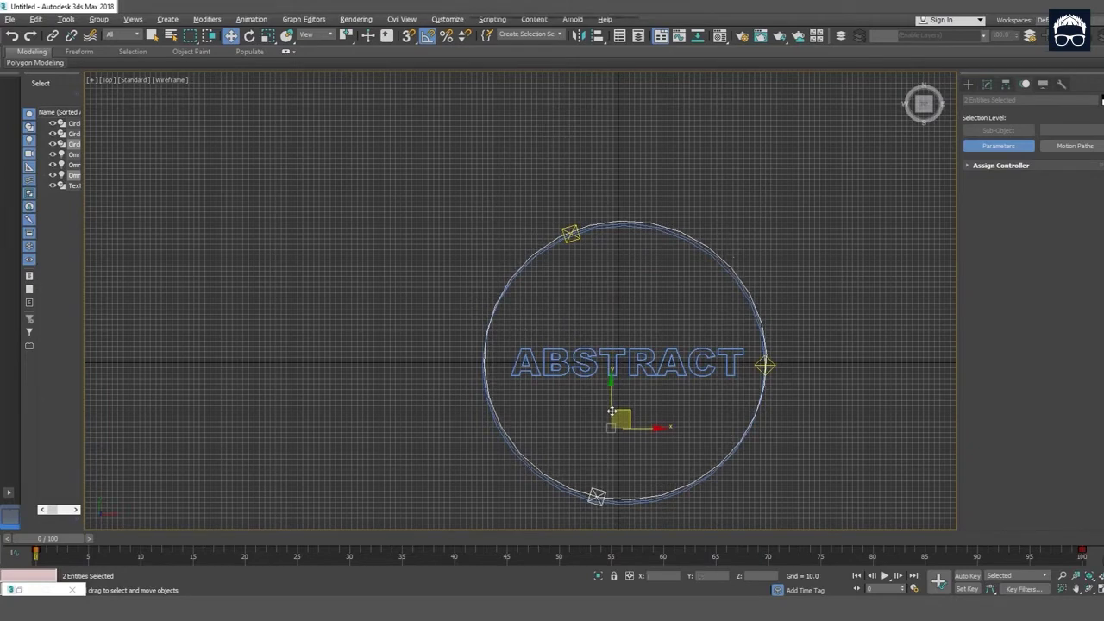
# Return to Perspective and scrub the timeline to preview the three orbiting lights
pyautogui.hotkey('alt', 'w')
pyautogui.rightClick(644, 419)
pyautogui.hotkey('alt', 'w')
pyautogui.moveTo(644, 420)
pyautogui.keyDown('alt'); pyautogui.mouseDown(button='middle')
pyautogui.moveTo(574, 444)
pyautogui.moveTo(642, 416)
pyautogui.moveTo(635, 427)
pyautogui.mouseUp(button='middle'); pyautogui.keyUp('alt')
pyautogui.click(635, 427)
pyautogui.moveTo(77, 546)
pyautogui.mouseDown()
pyautogui.moveTo(648, 532)
pyautogui.moveTo(156, 462)
pyautogui.moveTo(539, 463)
pyautogui.moveTo(518, 539)
pyautogui.mouseUp()
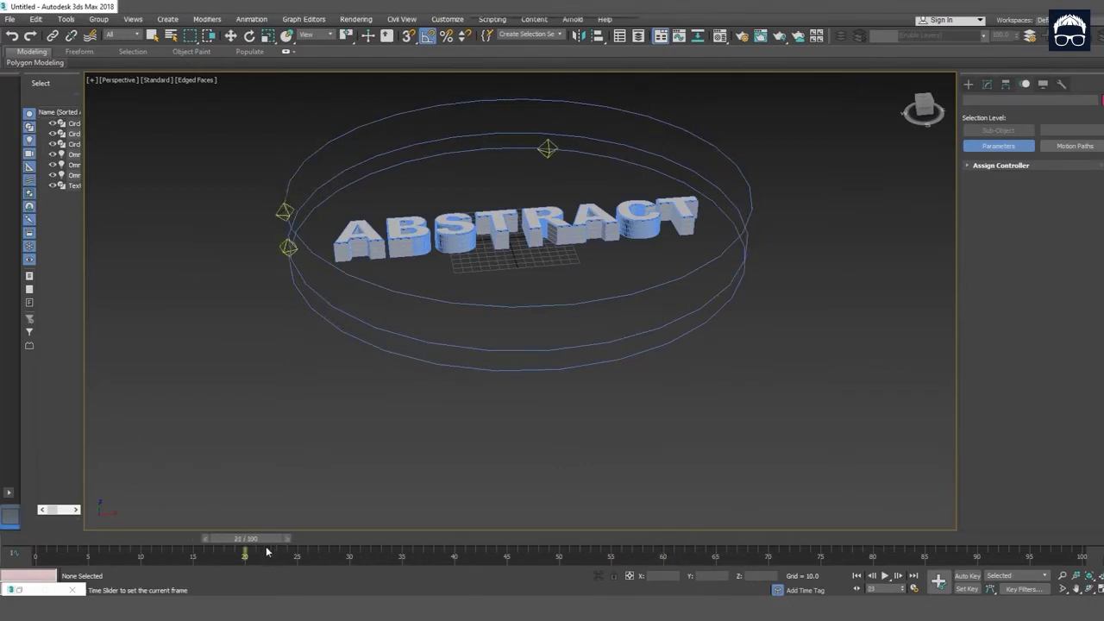
# Set the light on the lower circle to a blue colour
pyautogui.press('w')
pyautogui.moveTo(615, 447)
pyautogui.keyDown('alt'); pyautogui.mouseDown(button='middle')
pyautogui.moveTo(505, 400)
pyautogui.moveTo(514, 362)
pyautogui.mouseUp(button='middle'); pyautogui.keyUp('alt')
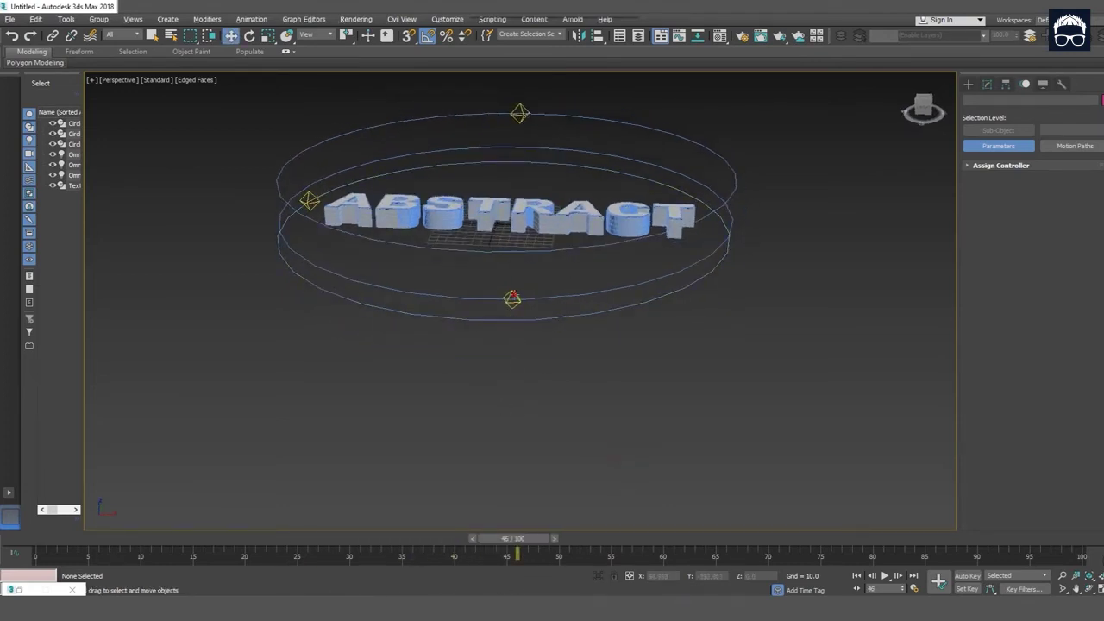
pyautogui.click(513, 298)
pyautogui.click(988, 85)
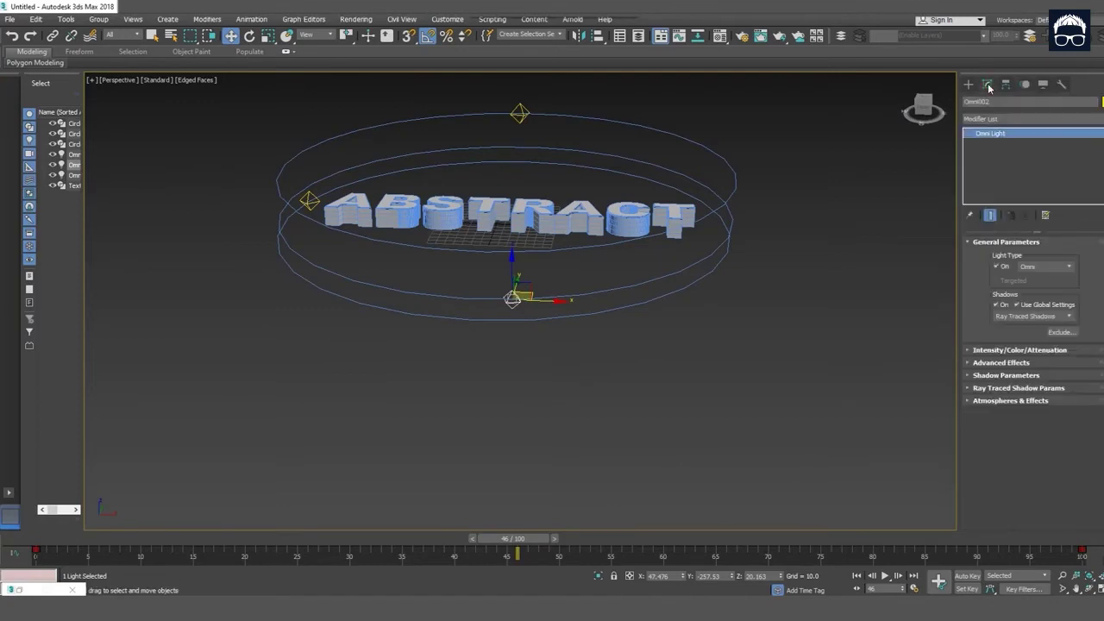
pyautogui.click(984, 352)
pyautogui.click(1063, 368)
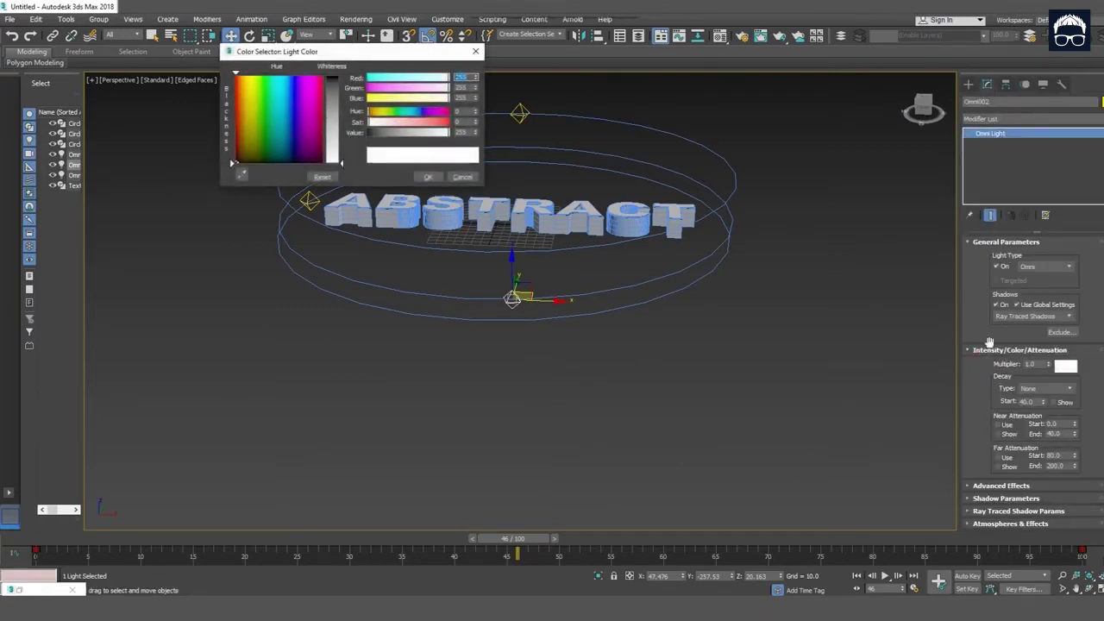
pyautogui.moveTo(296, 102); pyautogui.dragTo(288, 82)
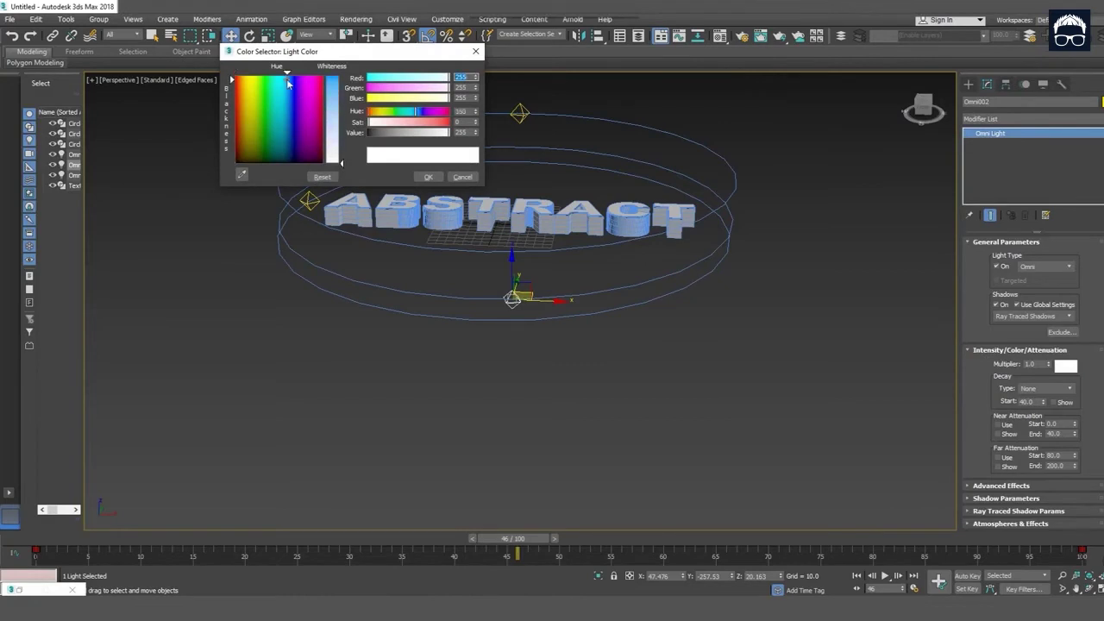
pyautogui.moveTo(341, 162); pyautogui.dragTo(341, 79)
pyautogui.click(428, 176)
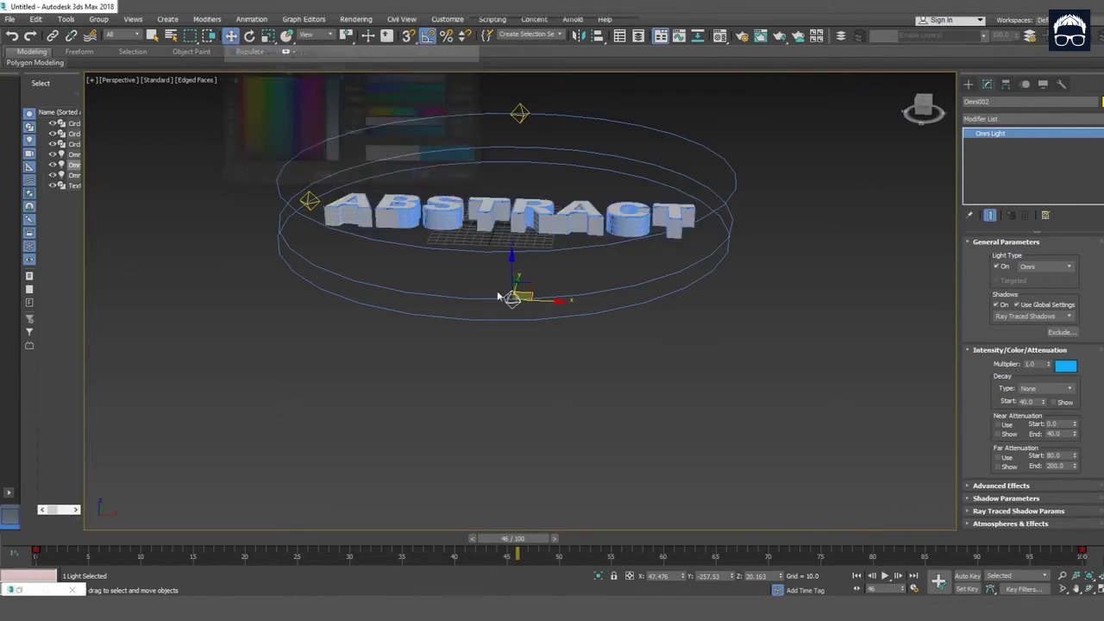
# Change the left omni light's colour from white to yellow
pyautogui.click(485, 371)
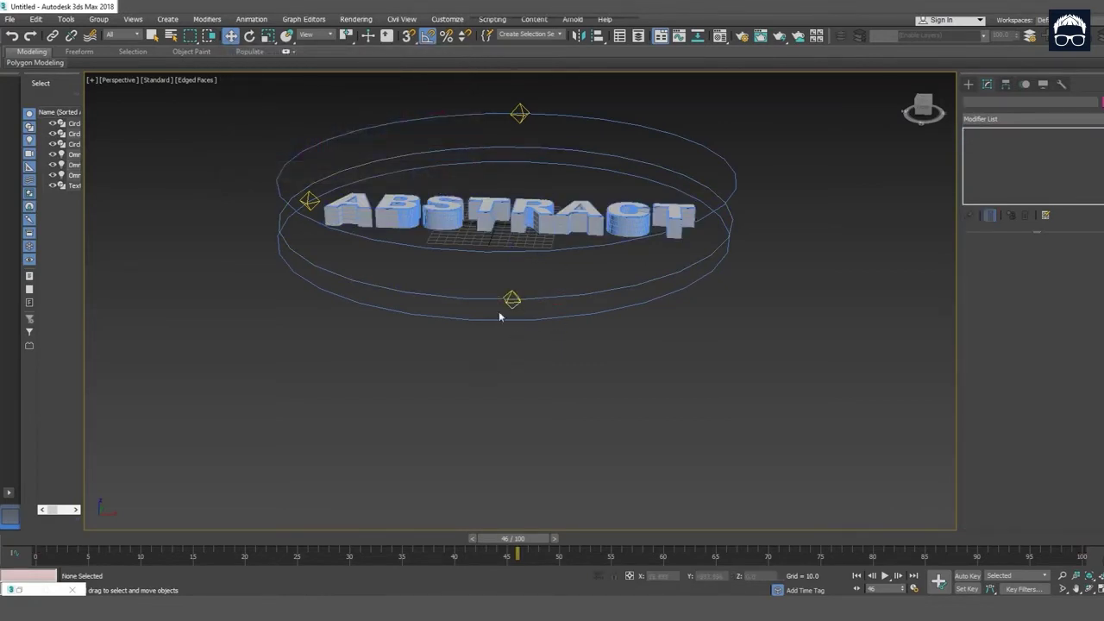
pyautogui.click(310, 201)
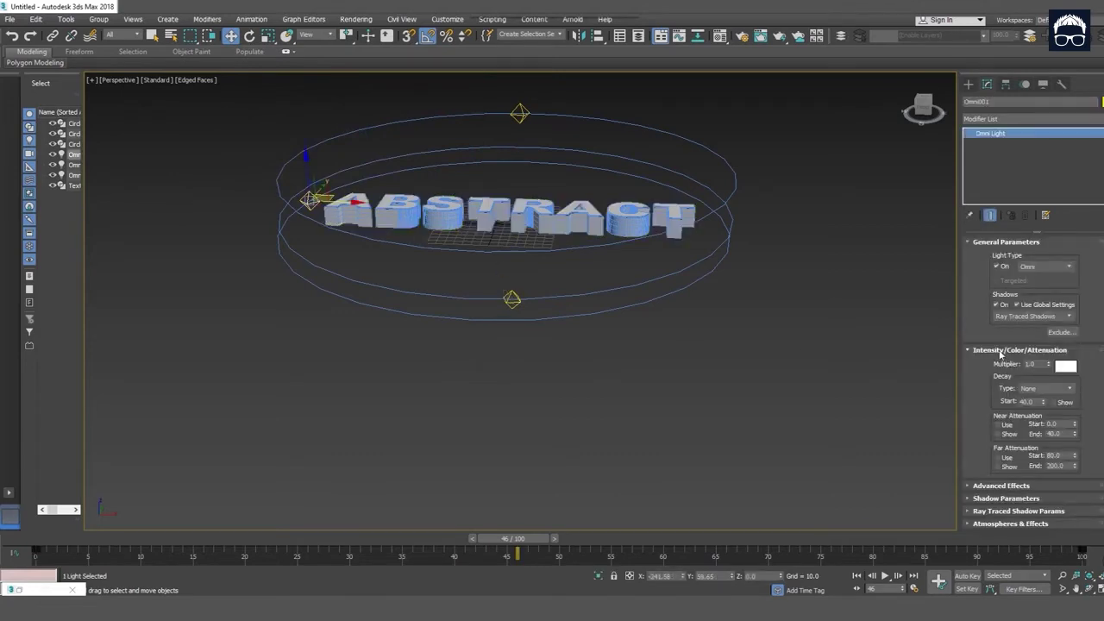
pyautogui.click(1066, 366)
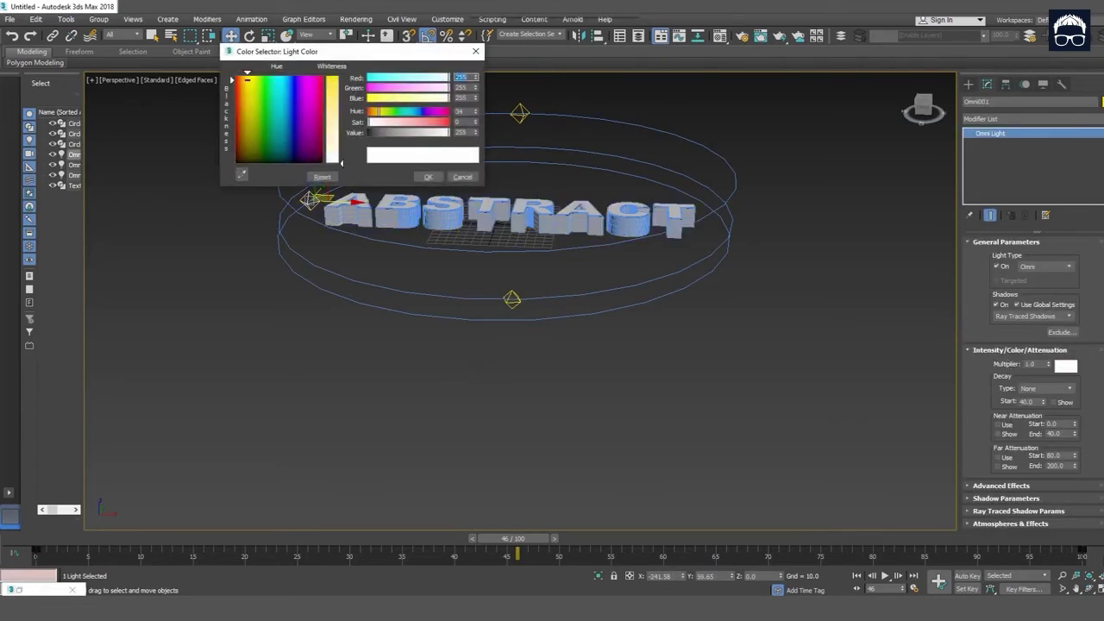
pyautogui.moveTo(332, 101); pyautogui.dragTo(332, 77)
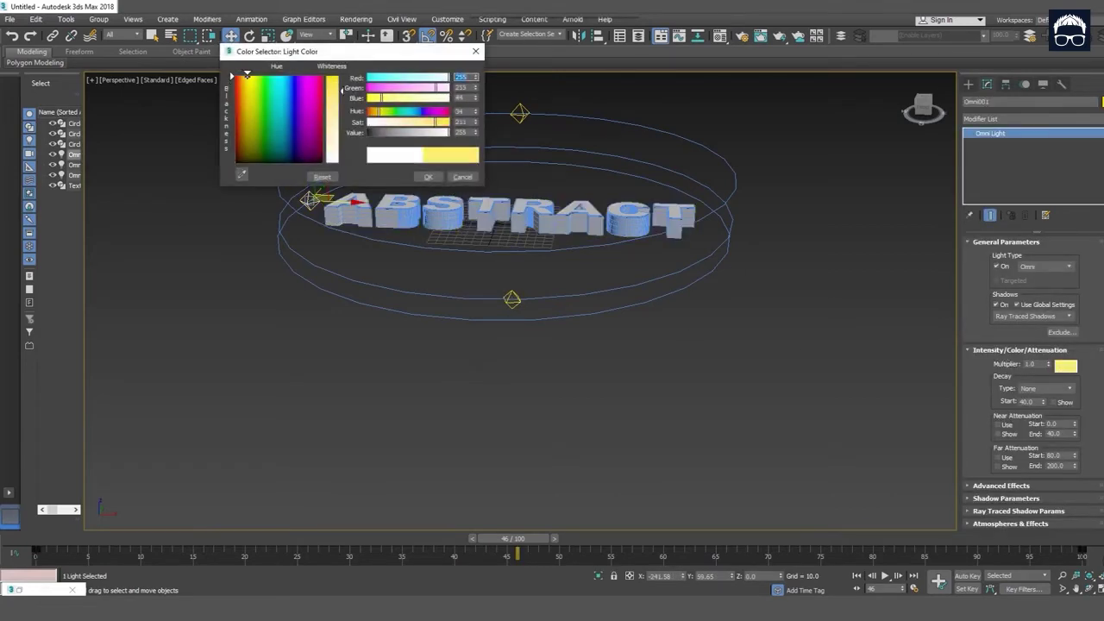
pyautogui.click(430, 177)
# Set the top omni light's colour to full red (255, 0, 0)
pyautogui.click(522, 114)
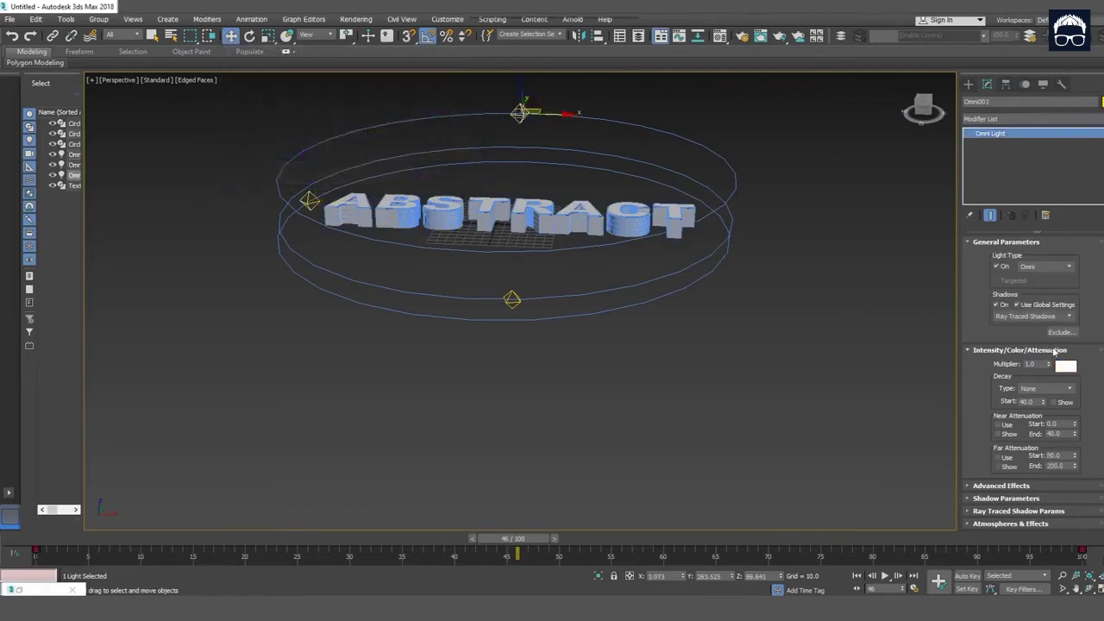
pyautogui.click(1068, 366)
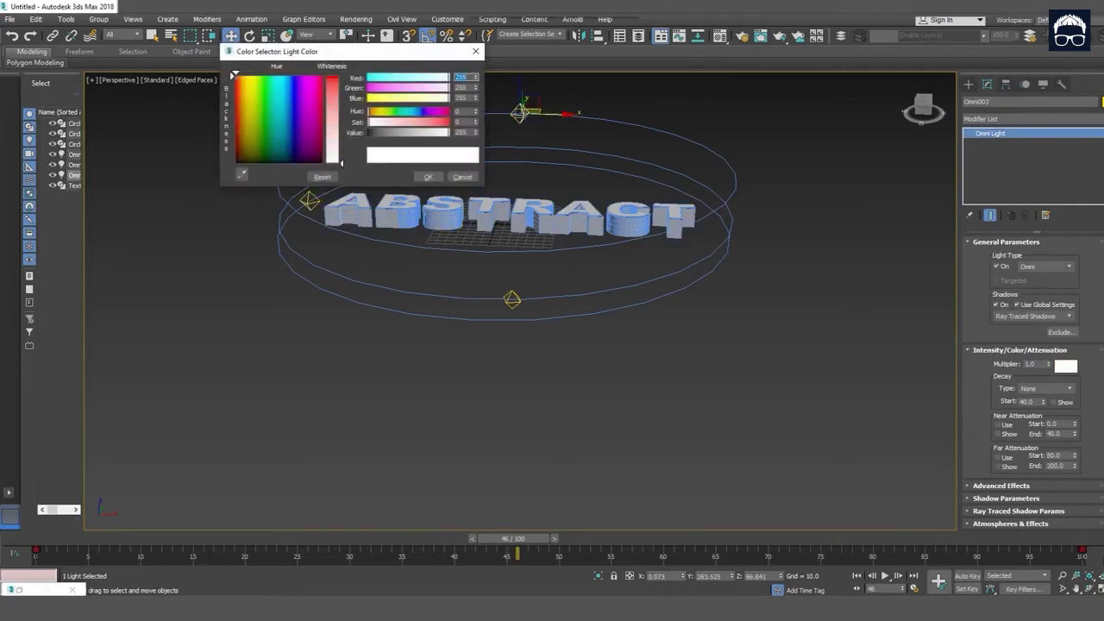
pyautogui.click(234, 76)
pyautogui.click(332, 77)
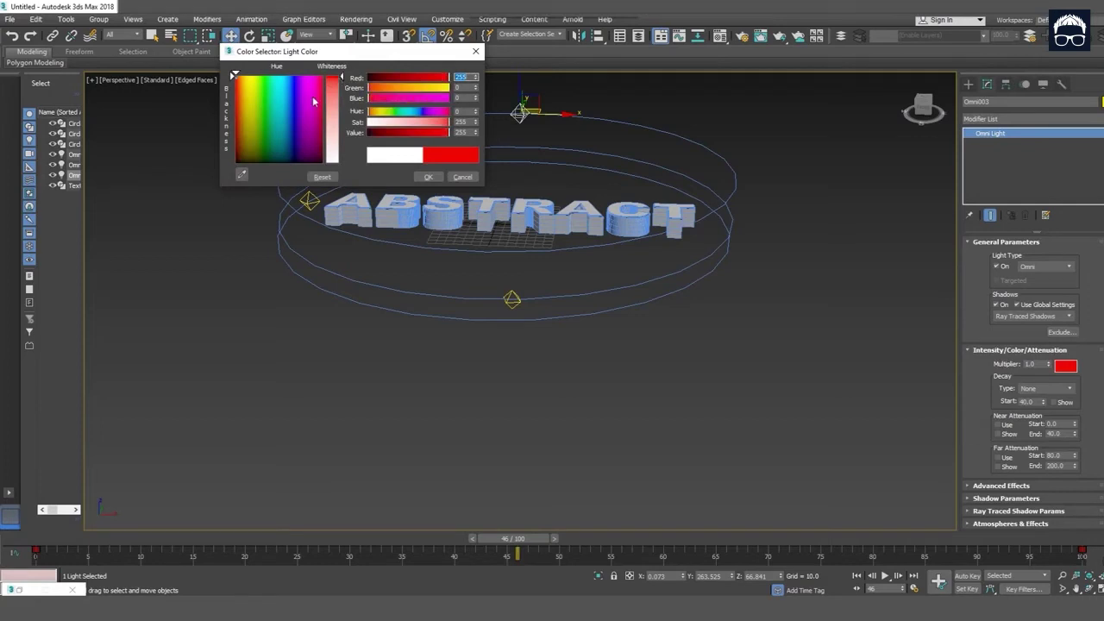
pyautogui.click(416, 179)
pyautogui.moveTo(441, 372)
pyautogui.keyDown('alt'); pyautogui.mouseDown(button='middle')
pyautogui.moveTo(449, 451)
pyautogui.moveTo(421, 418)
pyautogui.moveTo(658, 162)
pyautogui.mouseUp(button='middle'); pyautogui.keyUp('alt')
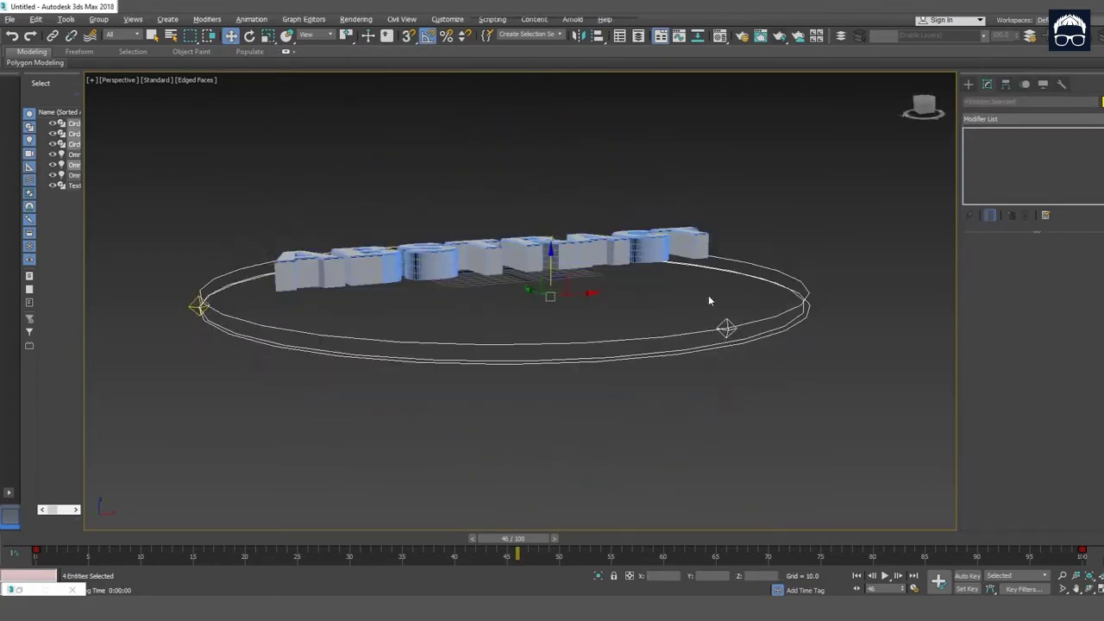
# Raise the rings and lights above the text and test-render the front view
pyautogui.moveTo(708, 301)
pyautogui.keyDown('alt'); pyautogui.mouseDown(button='middle')
pyautogui.moveTo(636, 333)
pyautogui.moveTo(590, 338)
pyautogui.moveTo(550, 256)
pyautogui.mouseUp(button='middle'); pyautogui.keyUp('alt')
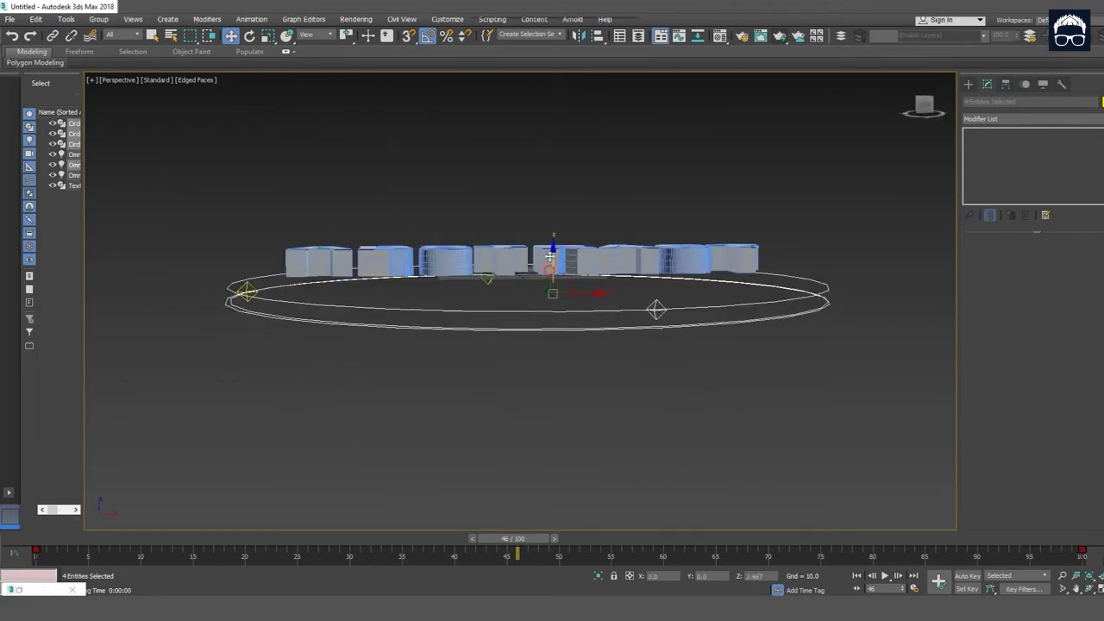
pyautogui.moveTo(549, 256)
pyautogui.mouseDown()
pyautogui.moveTo(558, 165)
pyautogui.moveTo(547, 263)
pyautogui.mouseUp()
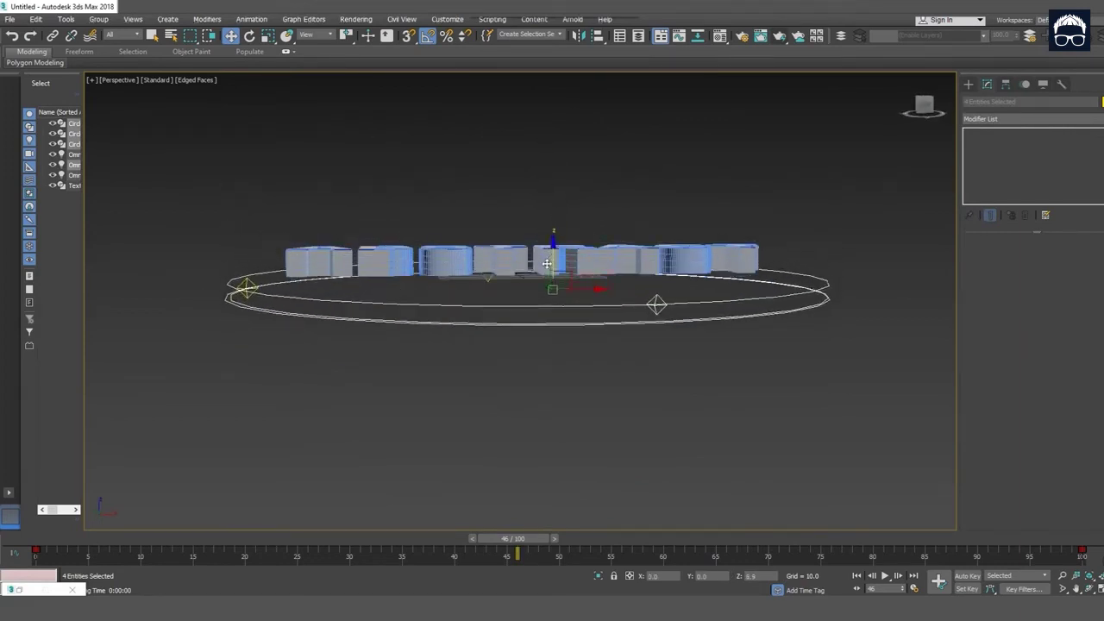
pyautogui.moveTo(547, 263)
pyautogui.keyDown('alt'); pyautogui.mouseDown(button='middle')
pyautogui.moveTo(575, 320)
pyautogui.moveTo(564, 319)
pyautogui.moveTo(562, 339)
pyautogui.moveTo(569, 411)
pyautogui.moveTo(574, 327)
pyautogui.mouseUp(button='middle'); pyautogui.keyUp('alt')
pyautogui.hotkey('shift', 'f')
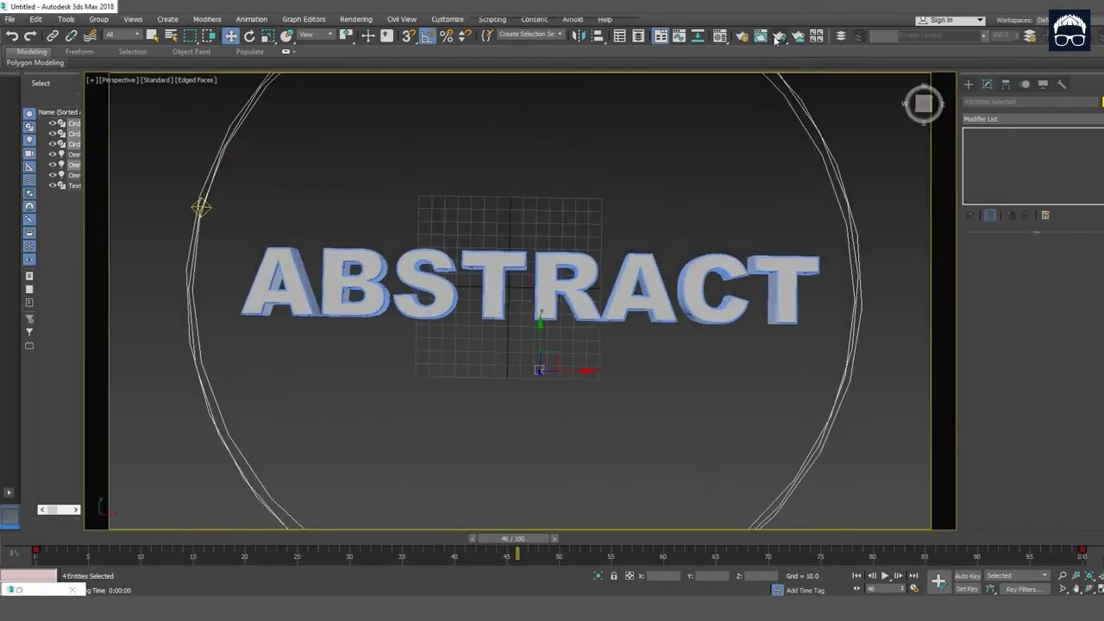
pyautogui.click(779, 36)
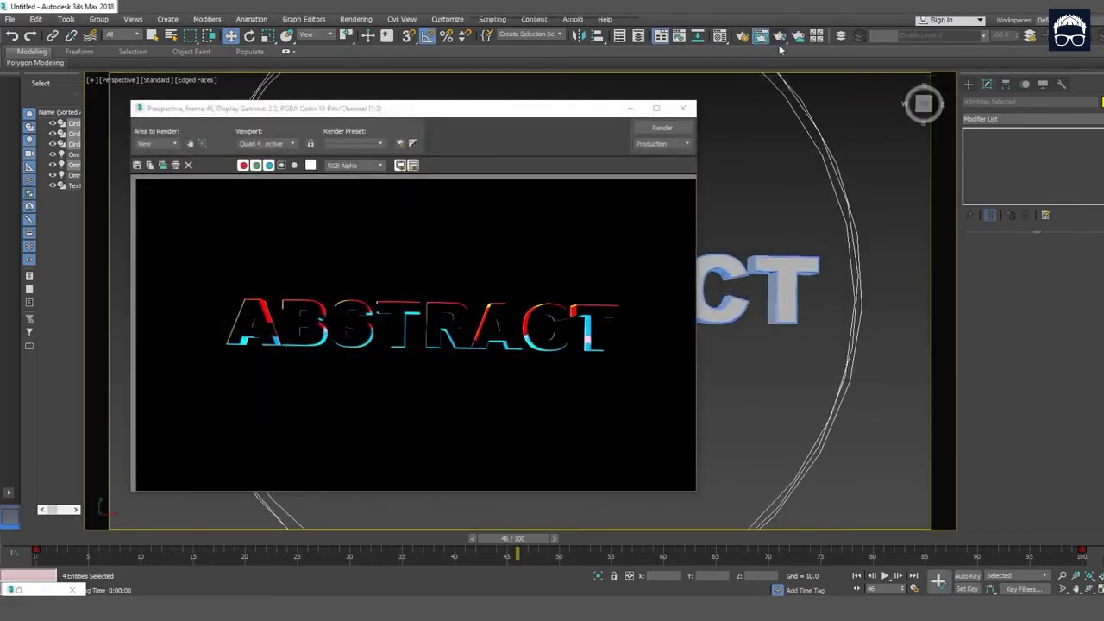
pyautogui.click(685, 109)
# Render frame 64 to check the lights, then play the viewport animation
pyautogui.moveTo(243, 546); pyautogui.dragTo(716, 512)
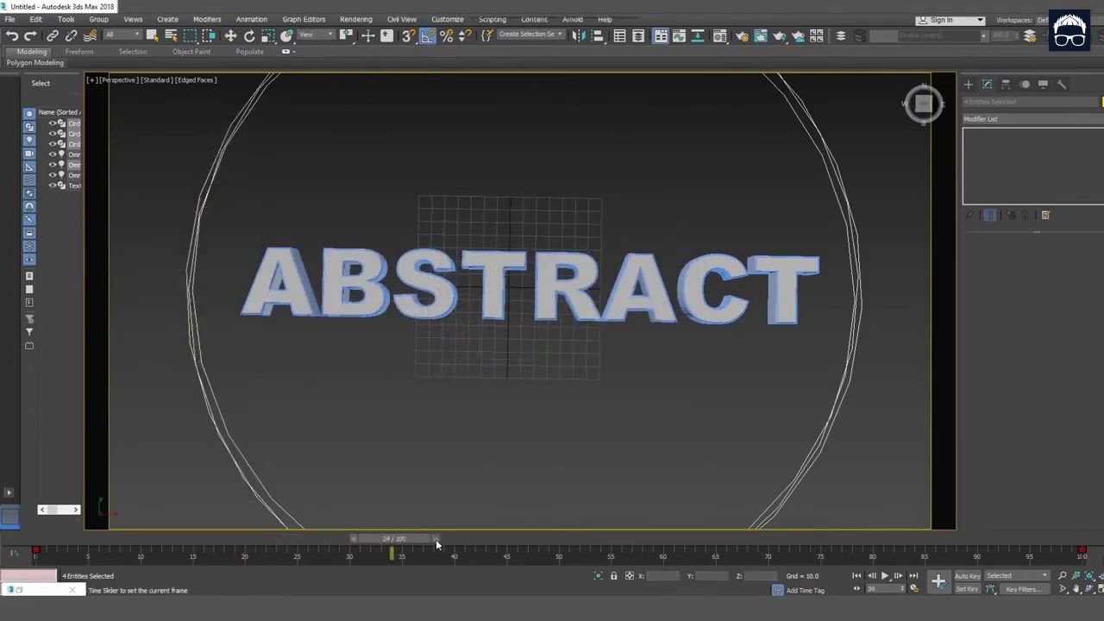
pyautogui.click(781, 35)
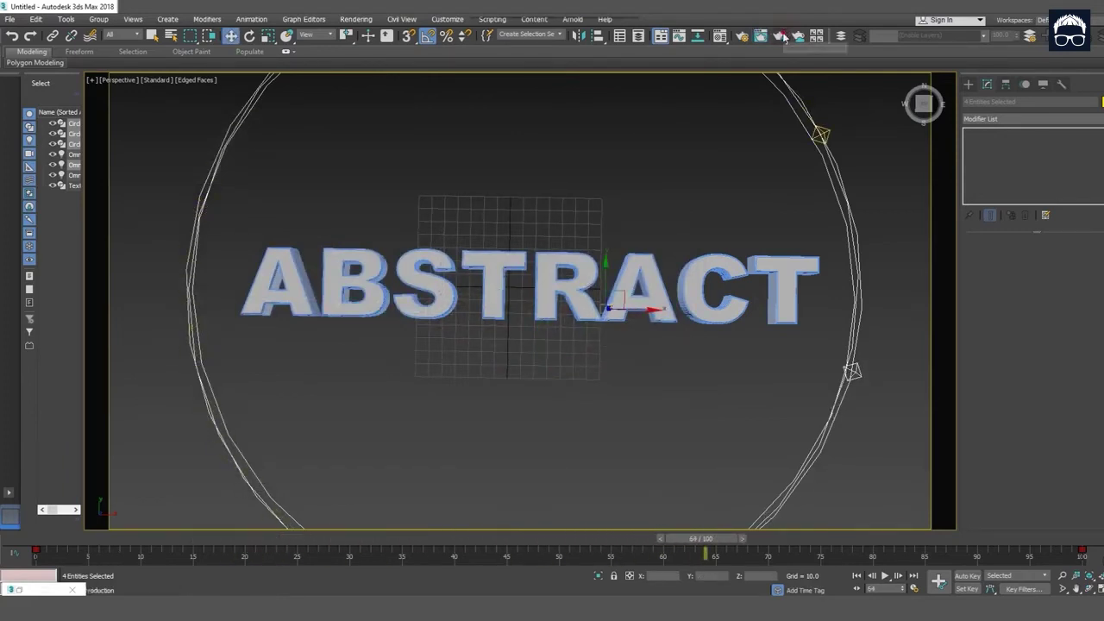
pyautogui.click(683, 109)
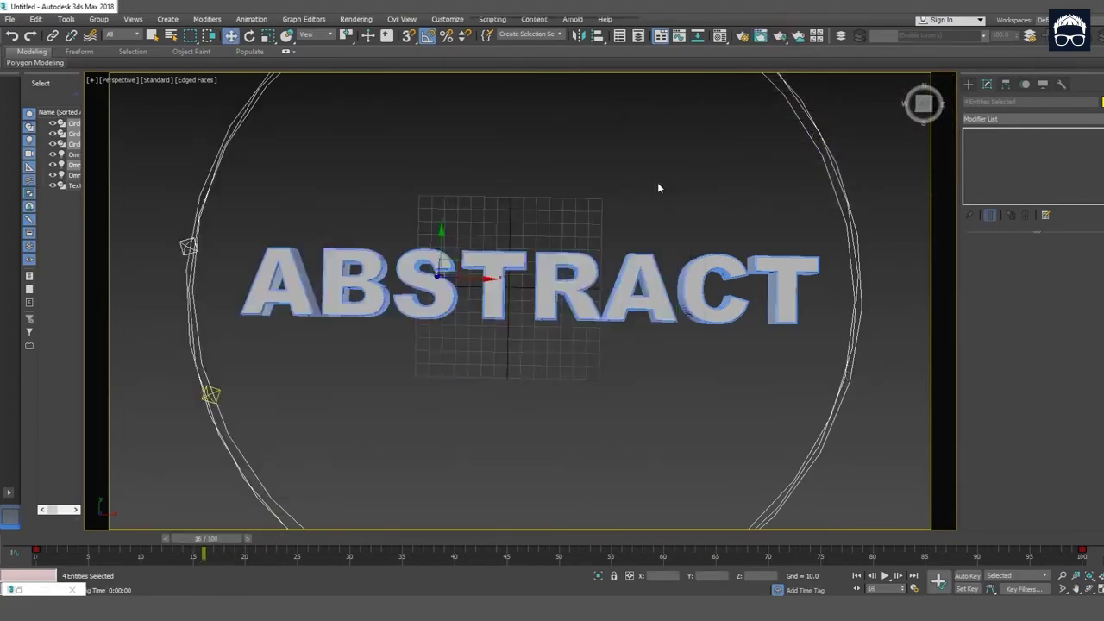
pyautogui.press('/')
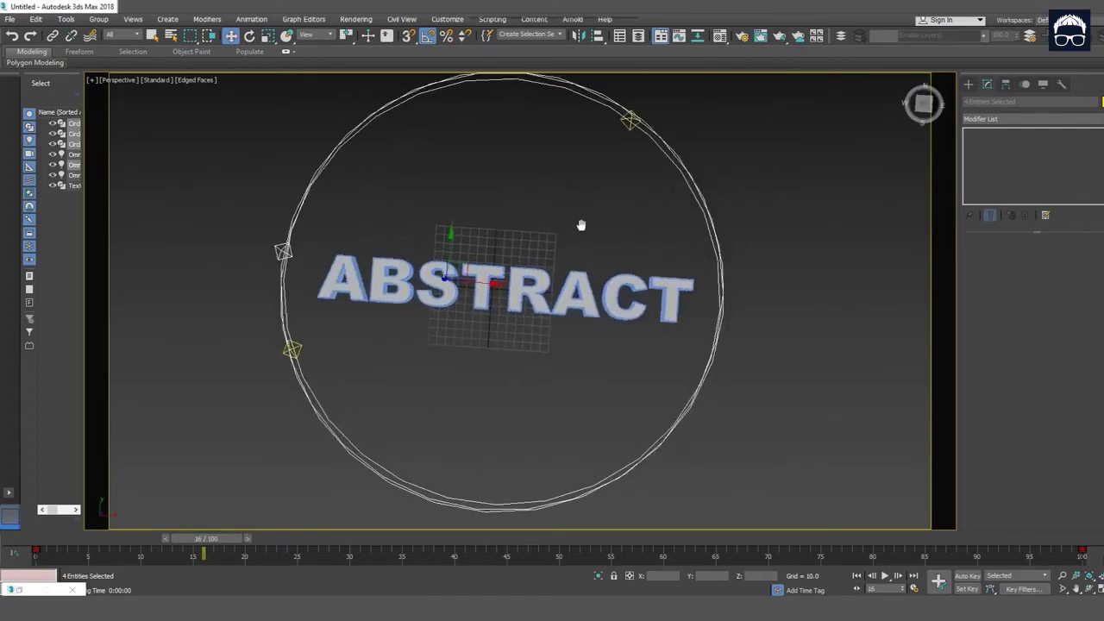
# Add a Noise modifier to the ABSTRACT text object
pyautogui.click(547, 278)
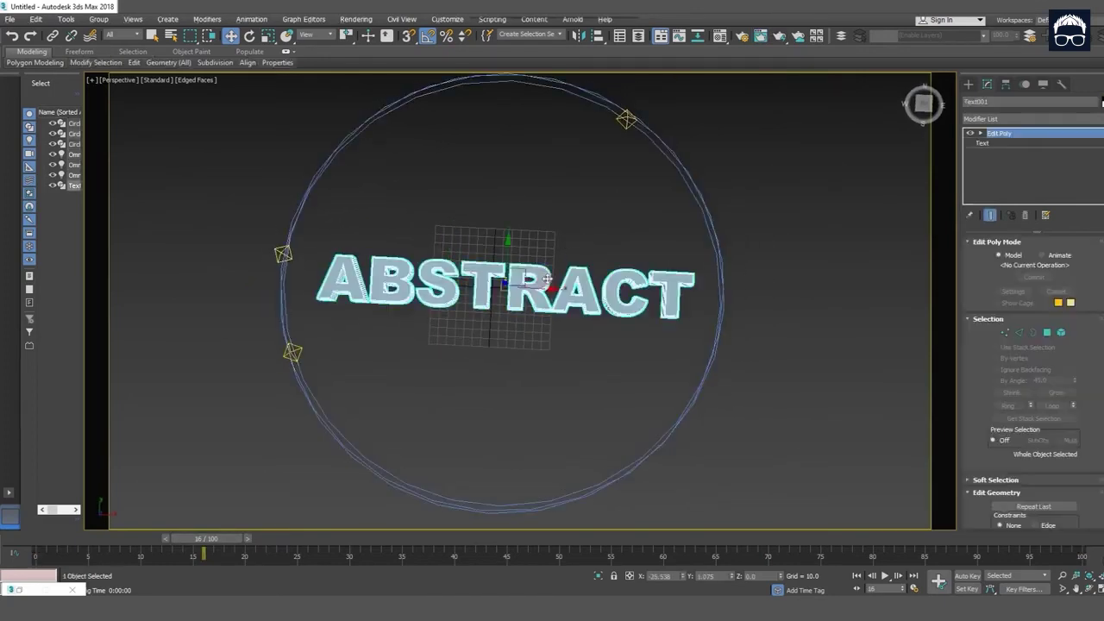
pyautogui.click(995, 121)
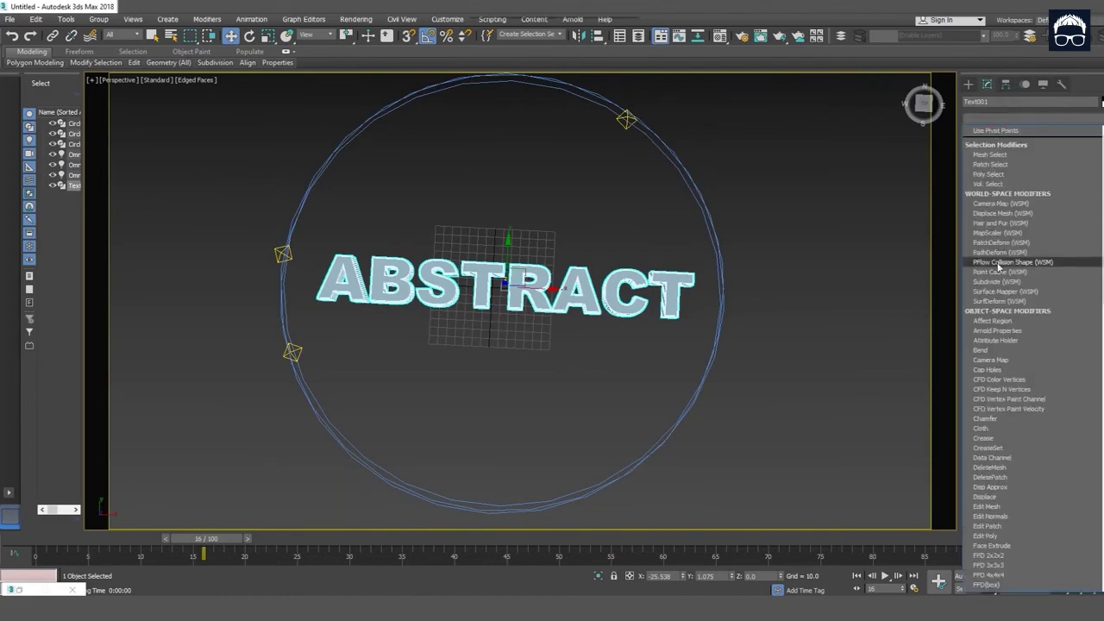
pyautogui.write('n')
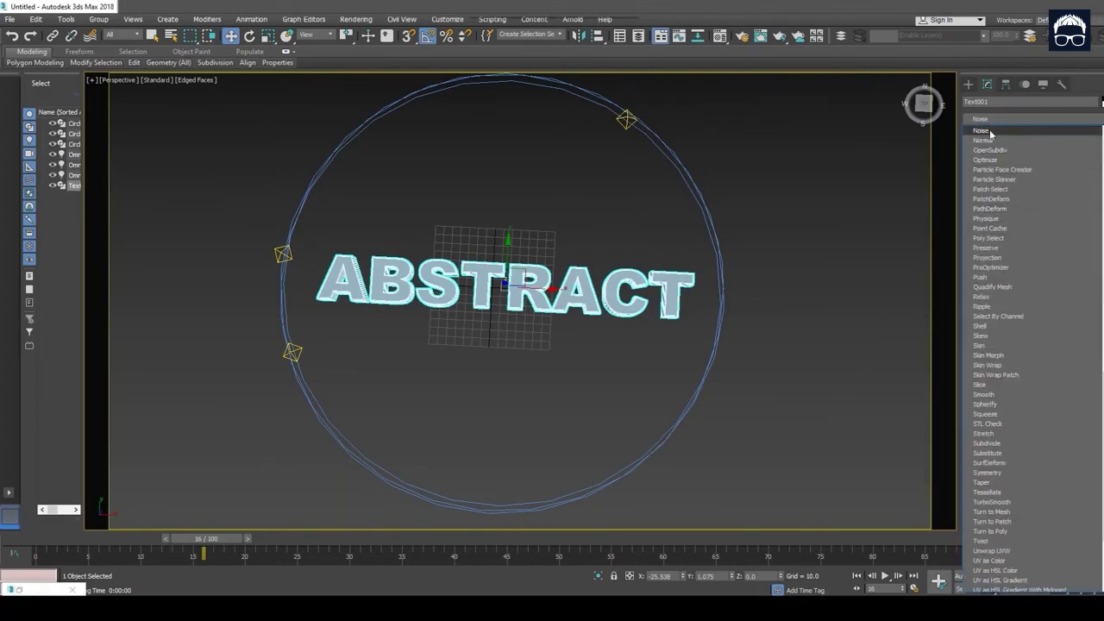
pyautogui.click(990, 131)
pyautogui.scroll(1, 618, 350)
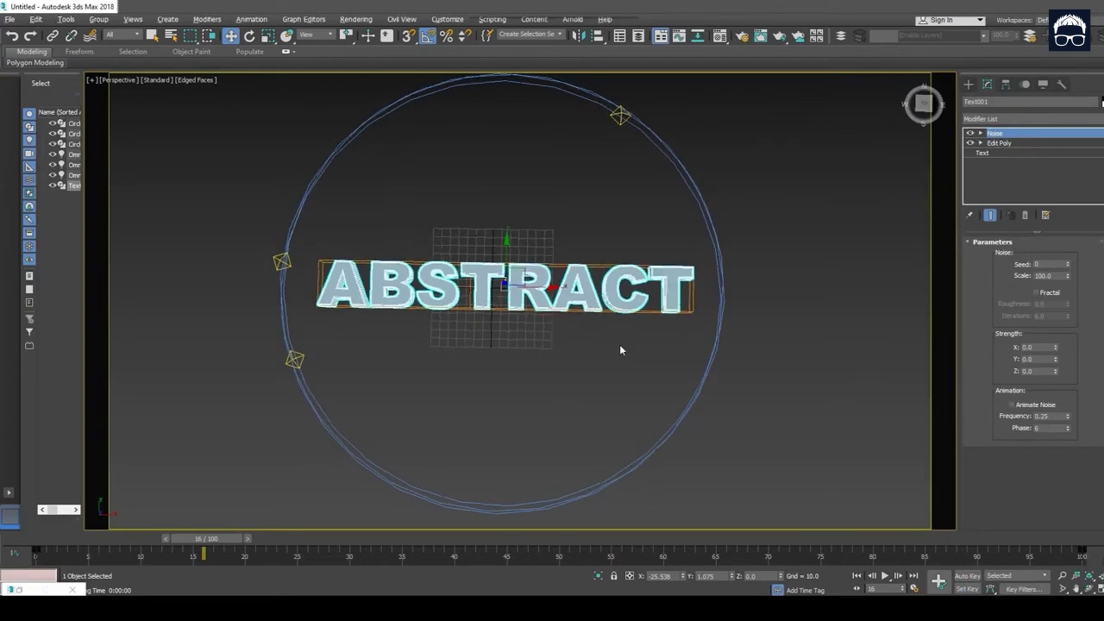
pyautogui.scroll(1, 620, 349)
pyautogui.scroll(2, 612, 342)
pyautogui.scroll(2, 606, 339)
pyautogui.moveTo(595, 335); pyautogui.dragTo(604, 331, button='middle')
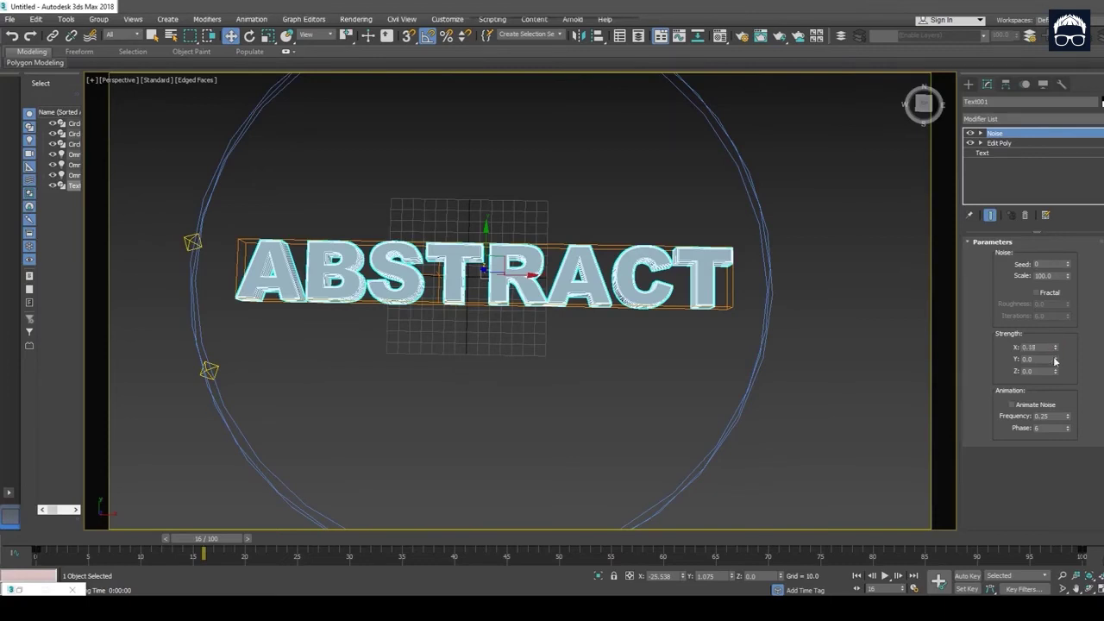
# Set Noise strength, enable Fractal with scale 10.83, and turn on Animate Noise
pyautogui.moveTo(1054, 360); pyautogui.dragTo(1053, 345)
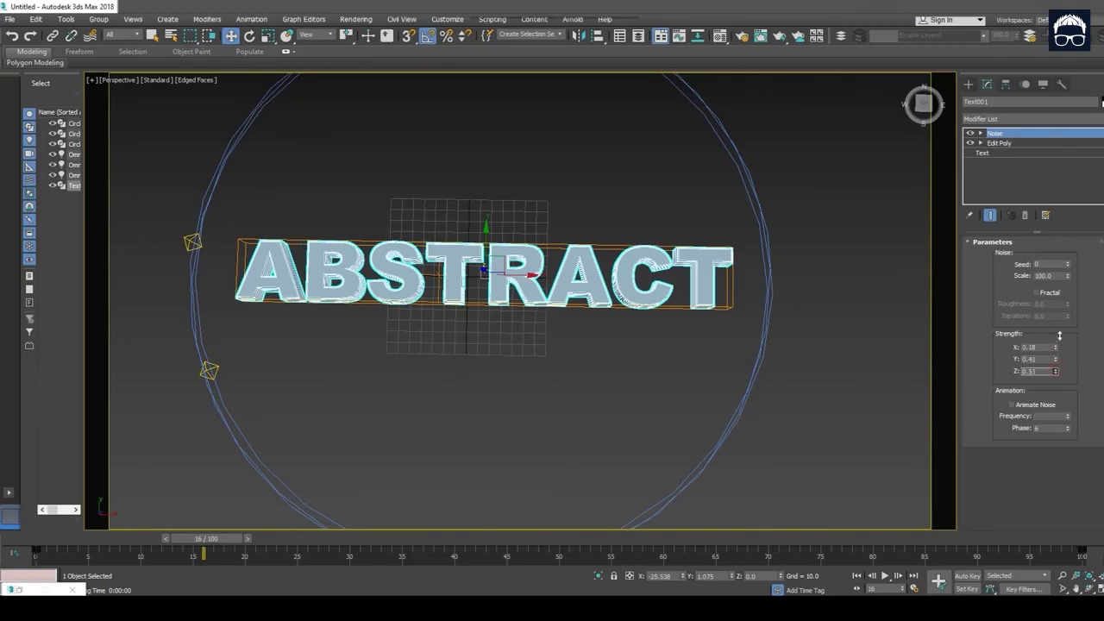
pyautogui.click(1039, 293)
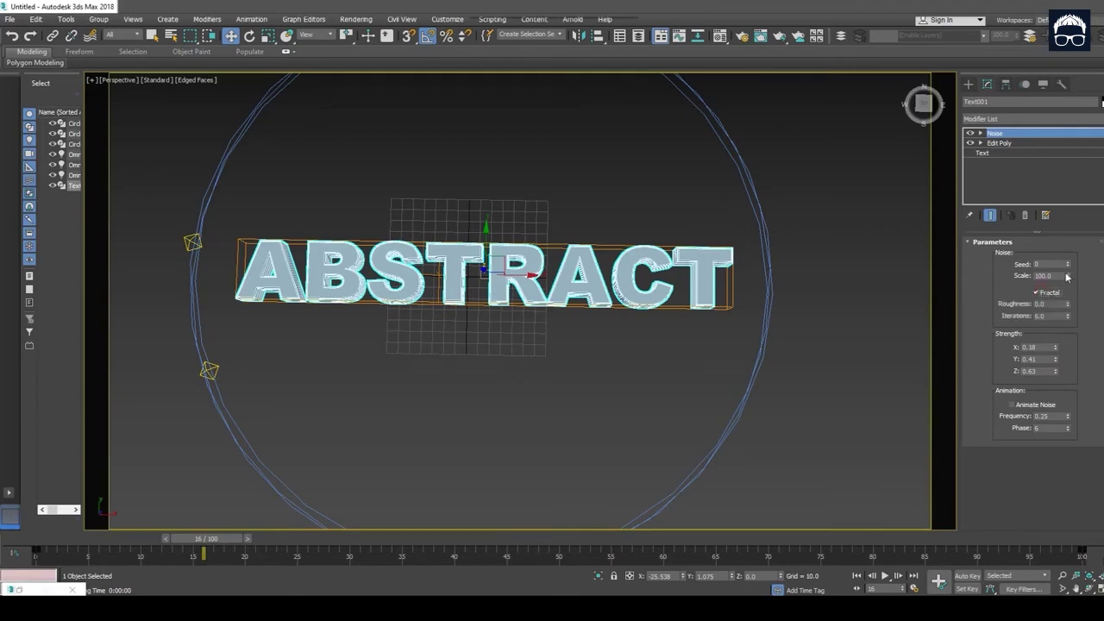
pyautogui.rightClick(1069, 276)
pyautogui.write('15')
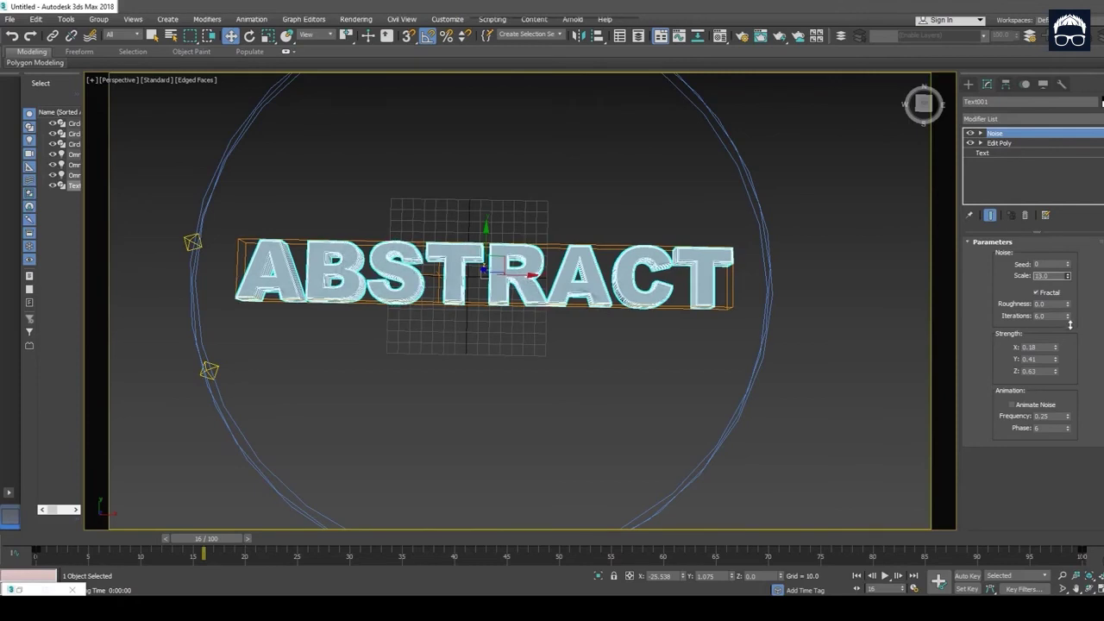
pyautogui.moveTo(1069, 276); pyautogui.dragTo(1069, 250)
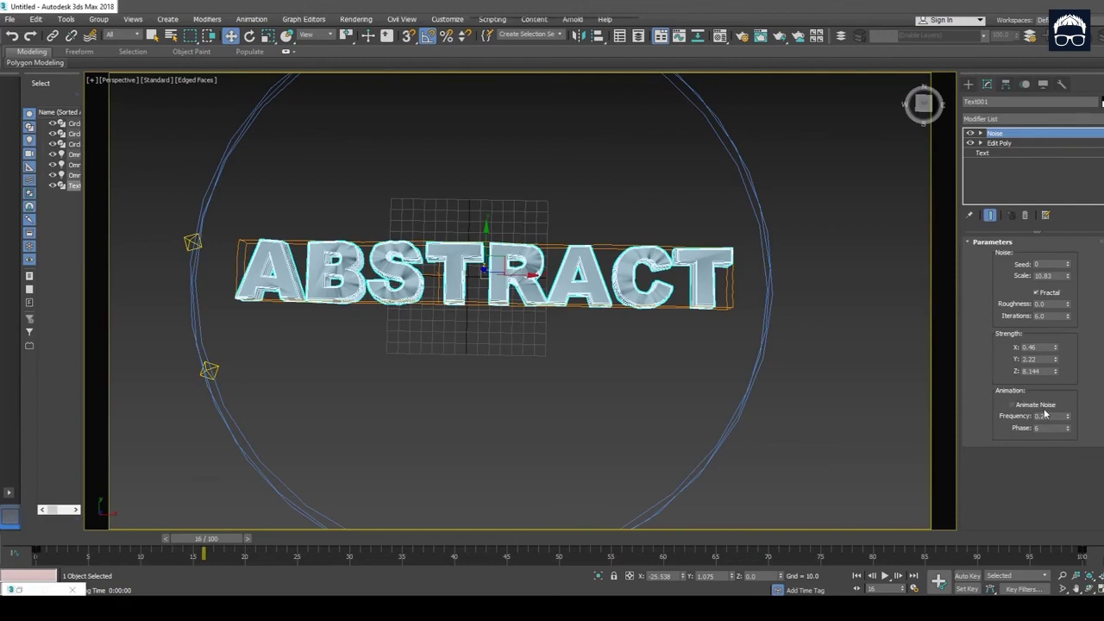
pyautogui.click(1013, 405)
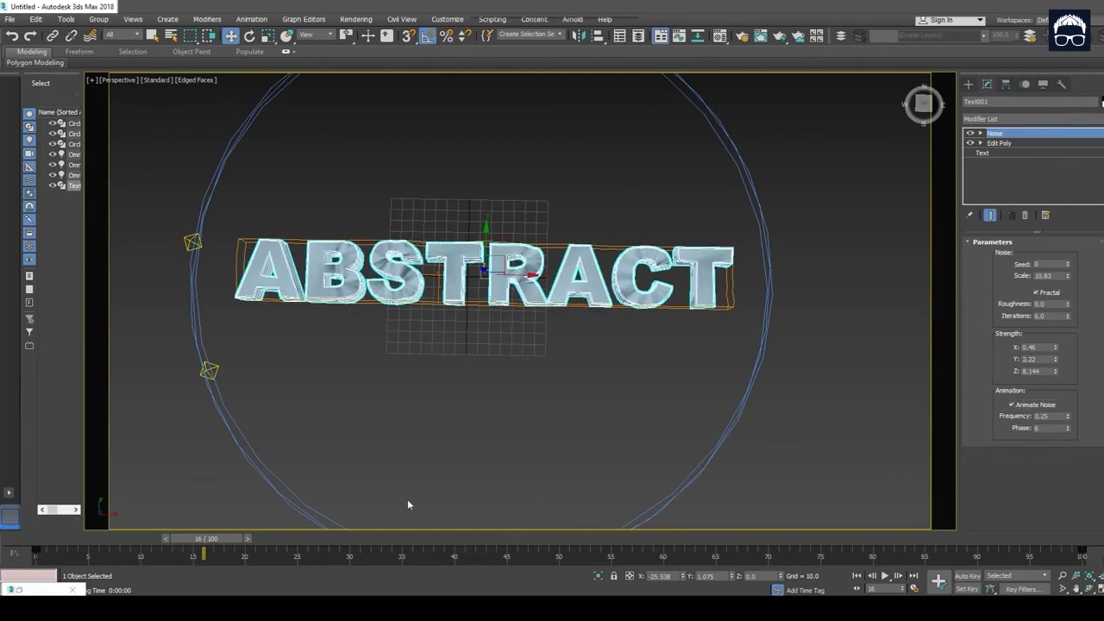
pyautogui.moveTo(203, 541)
pyautogui.mouseDown()
pyautogui.moveTo(858, 539)
pyautogui.moveTo(209, 534)
pyautogui.mouseUp()
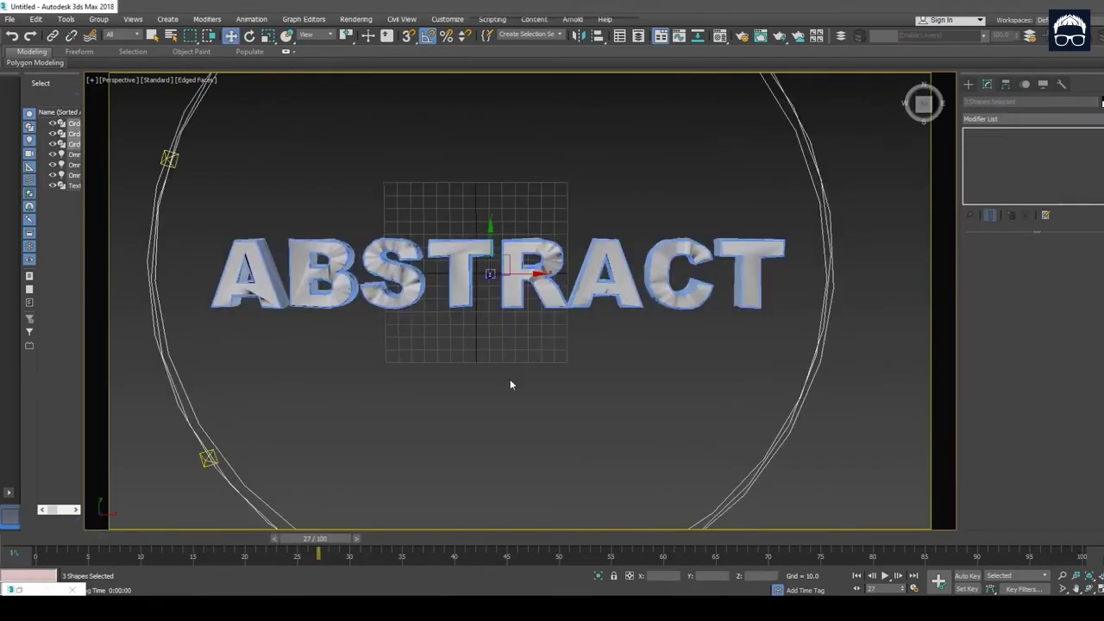
# Render the current frame, then render again at frame 26 with Shift+Q
pyautogui.hotkey('shift', 'q')
pyautogui.moveTo(353, 540)
pyautogui.mouseDown()
pyautogui.moveTo(342, 542)
pyautogui.moveTo(703, 544)
pyautogui.mouseUp()
pyautogui.hotkey('shift', 'q')
pyautogui.hotkey('shift', 'q')
pyautogui.hotkey('shift', 'q')
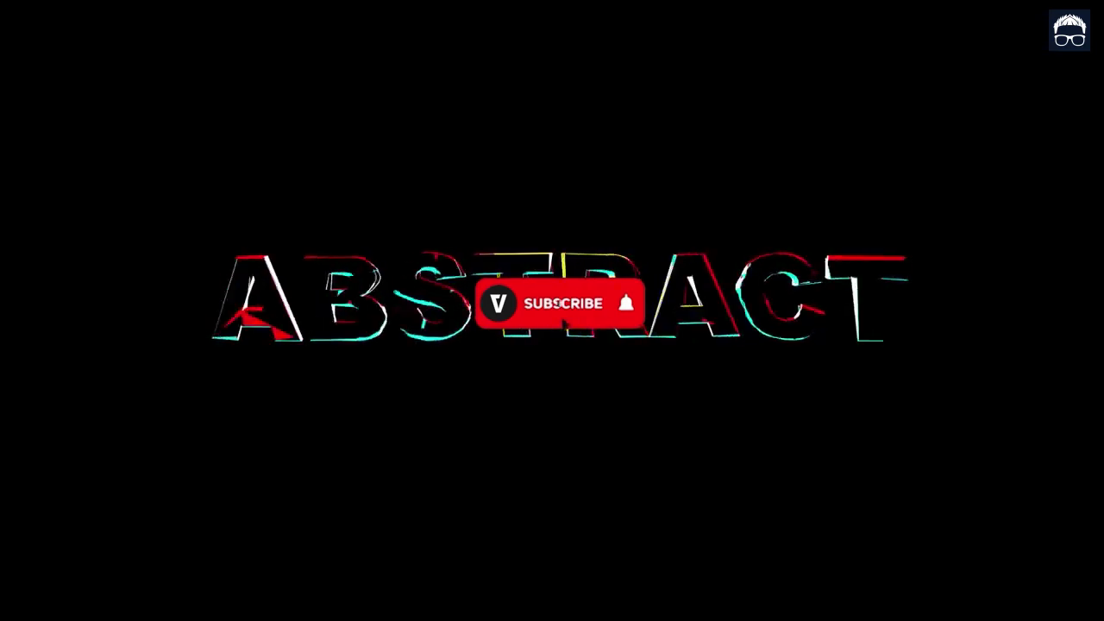